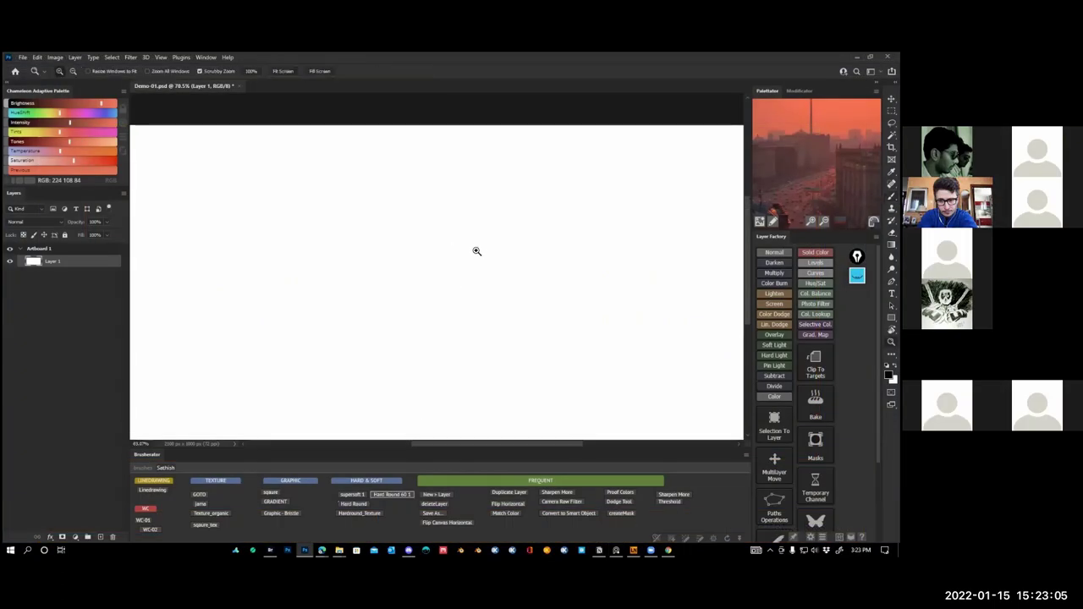
drag(477, 251, 465, 264)
drag(389, 263, 419, 244)
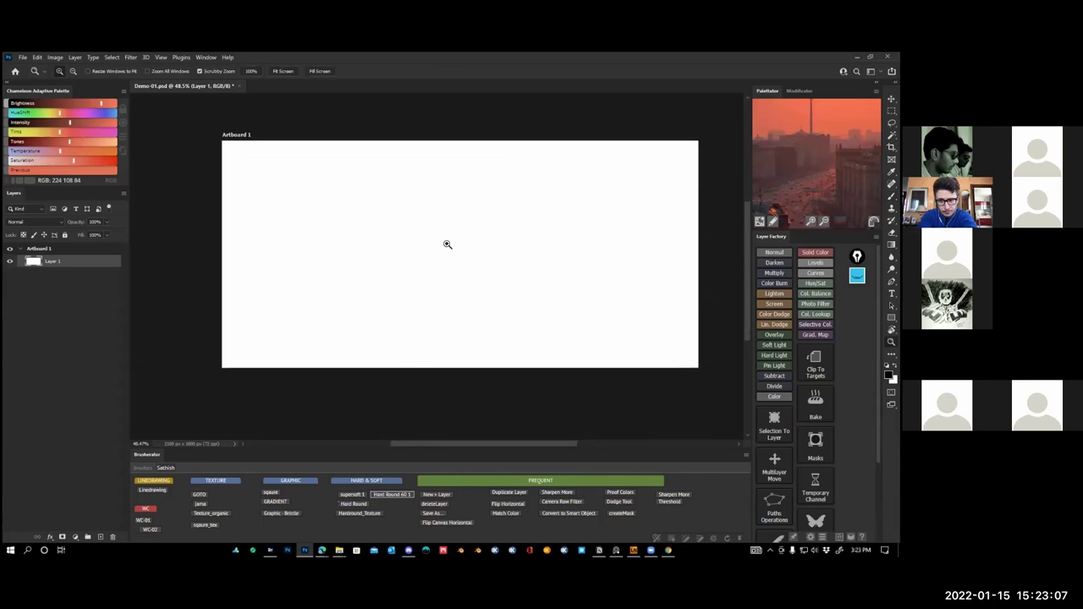
key(b)
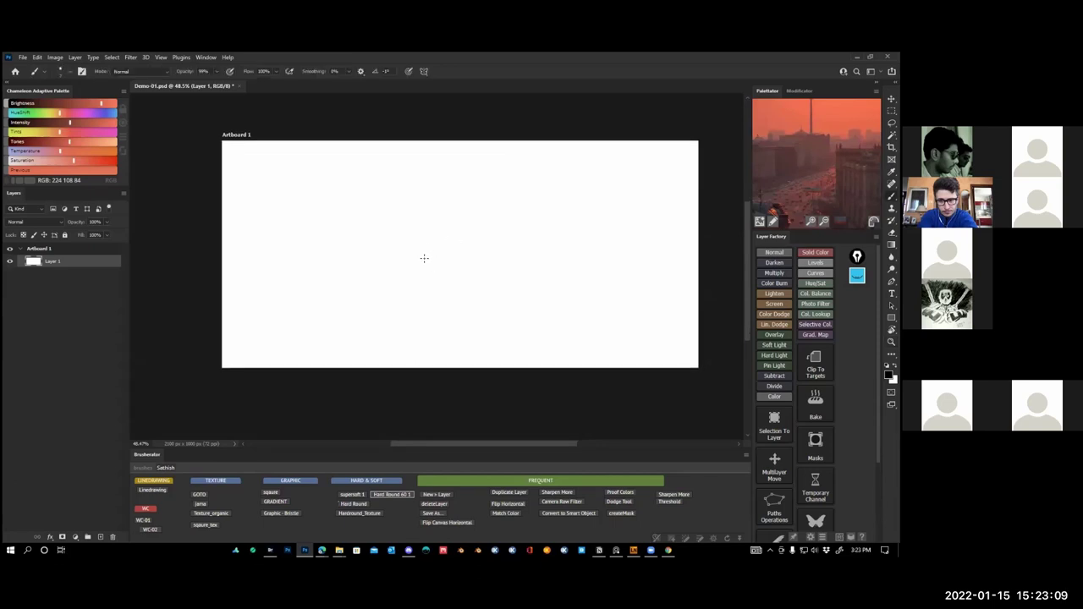
drag(365, 257, 431, 258)
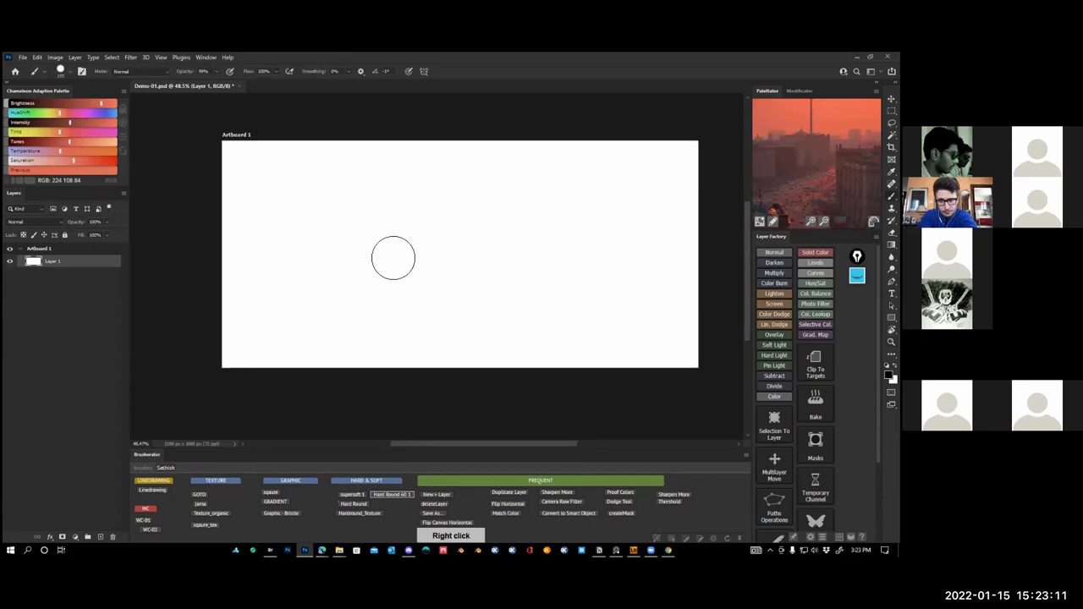
mouse_move(225, 261)
mouse_down()
mouse_move(275, 358)
mouse_move(258, 317)
mouse_move(348, 345)
mouse_move(316, 398)
mouse_move(519, 343)
mouse_move(588, 370)
mouse_move(496, 367)
mouse_move(309, 297)
mouse_move(320, 288)
mouse_move(294, 272)
mouse_up()
mouse_move(261, 278)
mouse_down()
mouse_move(659, 268)
mouse_move(588, 362)
mouse_up()
key(ctrl+z)
key(ctrl+BackSpace)
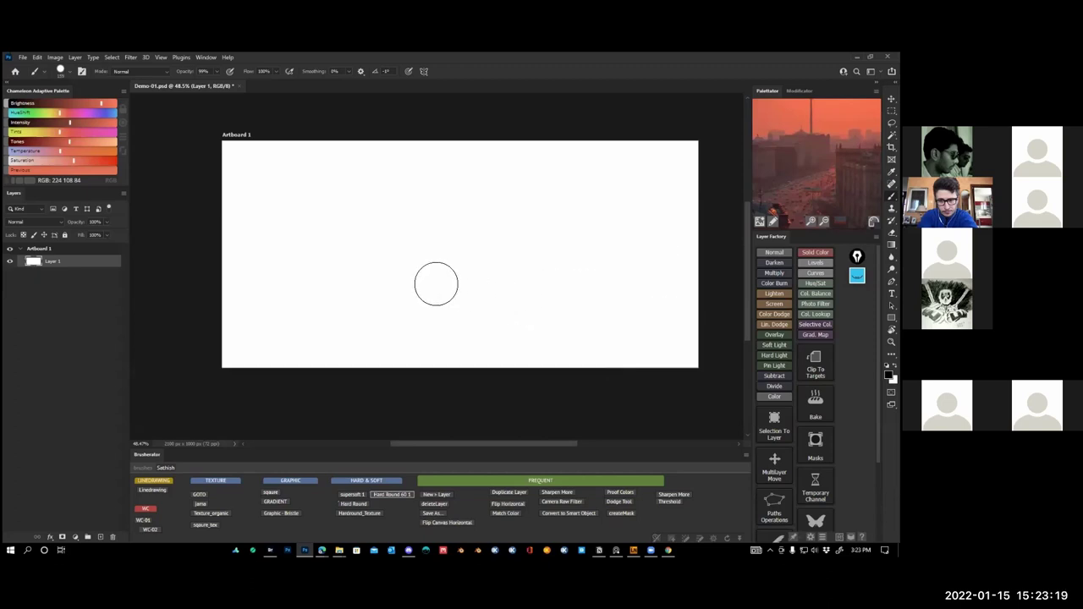
Reduce the brush to a fine tip and sketch light loops for a tree's curved trunk in the artboard's left half.
key(bracketleft)
key(bracketleft)
key(bracketleft)
key(bracketleft)
key(bracketleft)
key(bracketleft)
key(z)
drag(358, 183, 389, 208)
key(b)
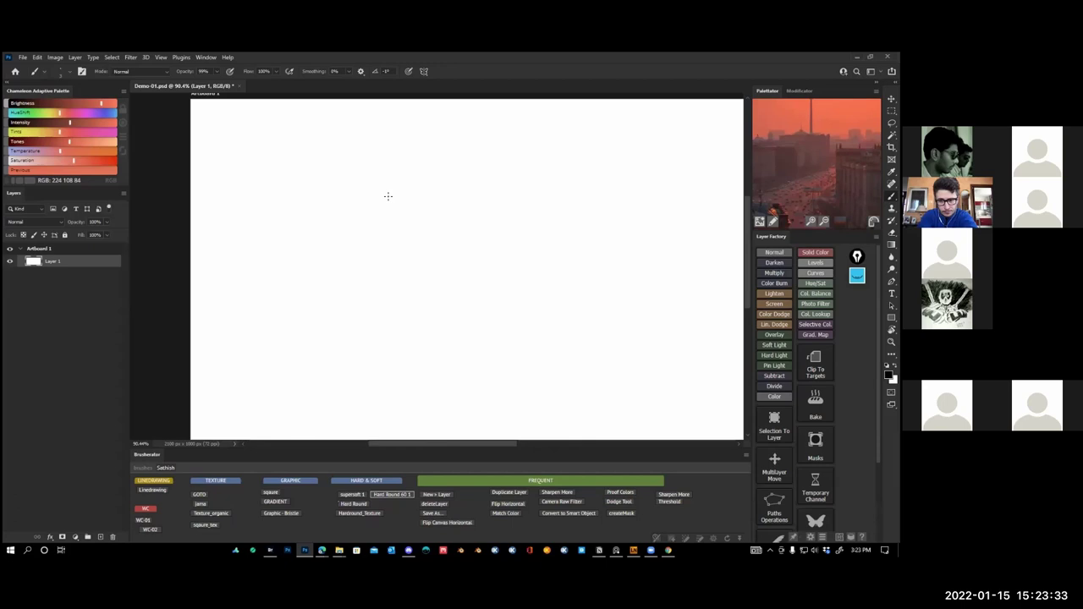
drag(427, 296, 346, 275)
mouse_move(319, 225)
mouse_down()
mouse_move(337, 265)
mouse_move(299, 332)
mouse_up()
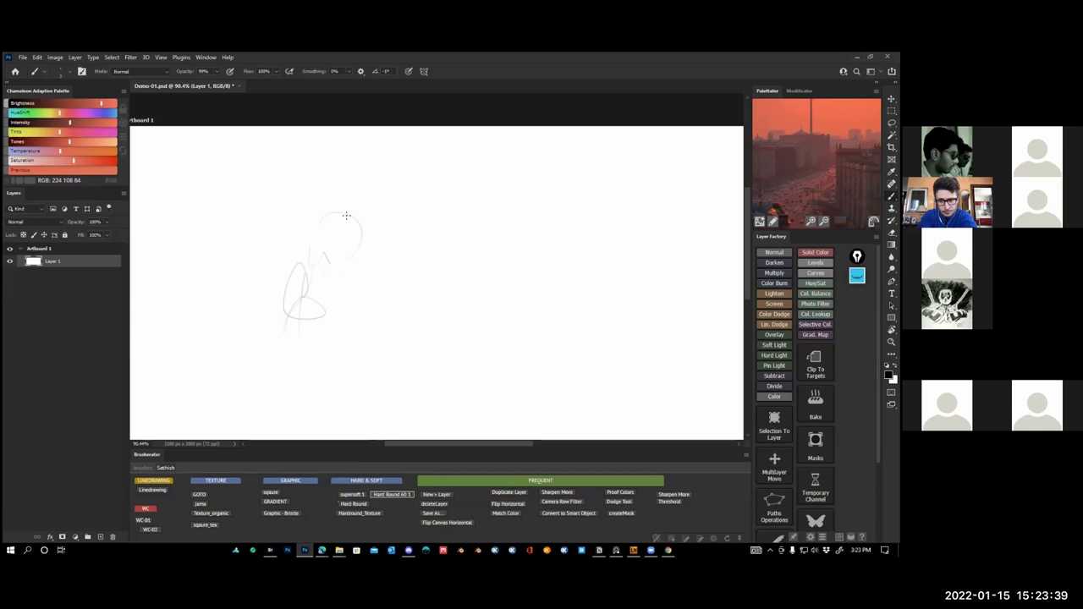
Sketch sweeping S-shaped contours for the trunk, its flared base and a forked branch reaching out to the right.
mouse_move(335, 197)
mouse_down()
mouse_move(324, 258)
mouse_move(258, 347)
mouse_up()
drag(296, 279, 362, 378)
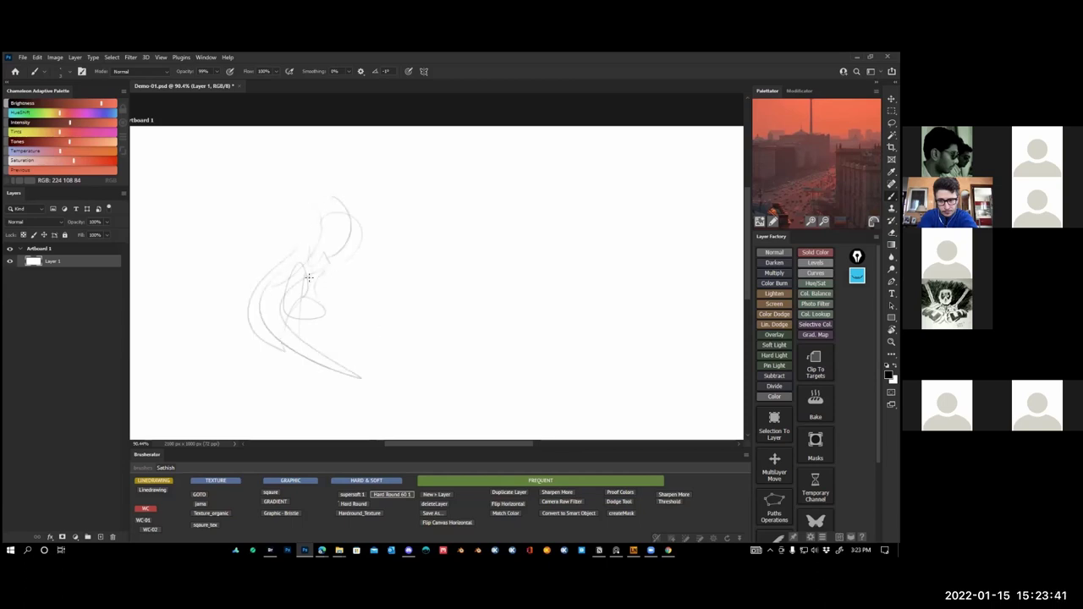
mouse_move(309, 277)
mouse_down()
mouse_move(396, 387)
mouse_move(423, 374)
mouse_up()
drag(310, 322, 374, 366)
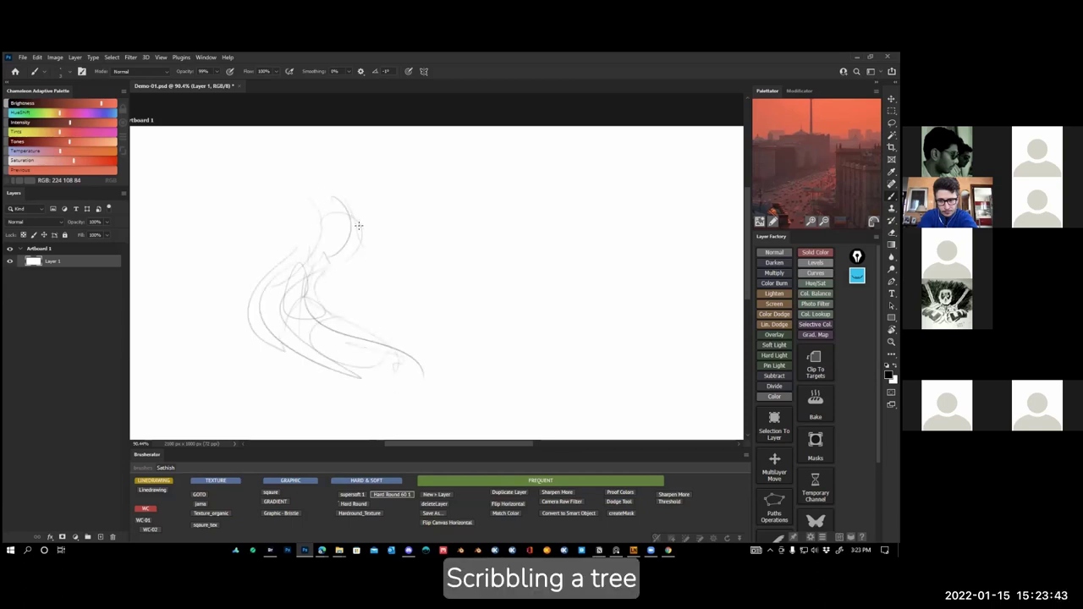
mouse_move(355, 213)
mouse_down()
mouse_move(425, 163)
mouse_move(448, 191)
mouse_move(480, 174)
mouse_up()
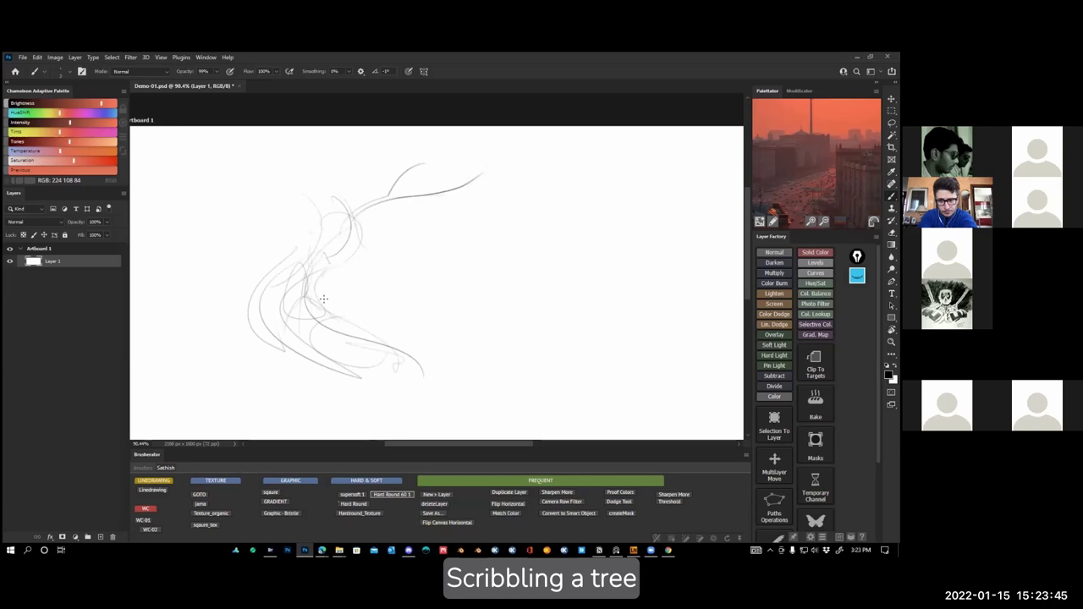
mouse_move(308, 351)
mouse_down()
mouse_move(384, 347)
mouse_move(401, 362)
mouse_move(429, 282)
mouse_up()
drag(296, 260, 374, 300)
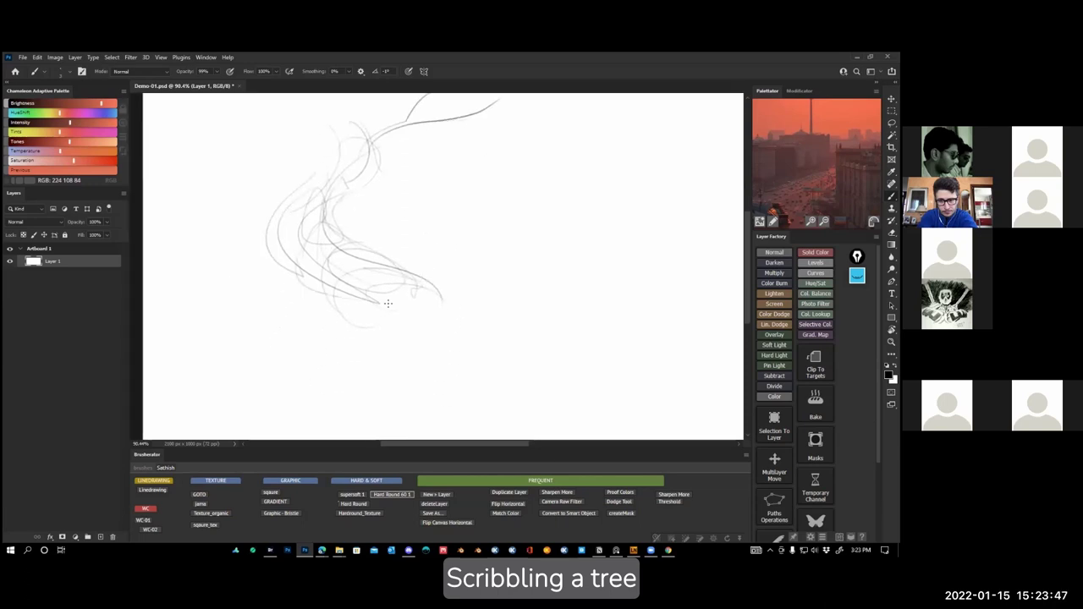
mouse_move(289, 231)
mouse_down()
mouse_move(380, 305)
mouse_move(428, 315)
mouse_up()
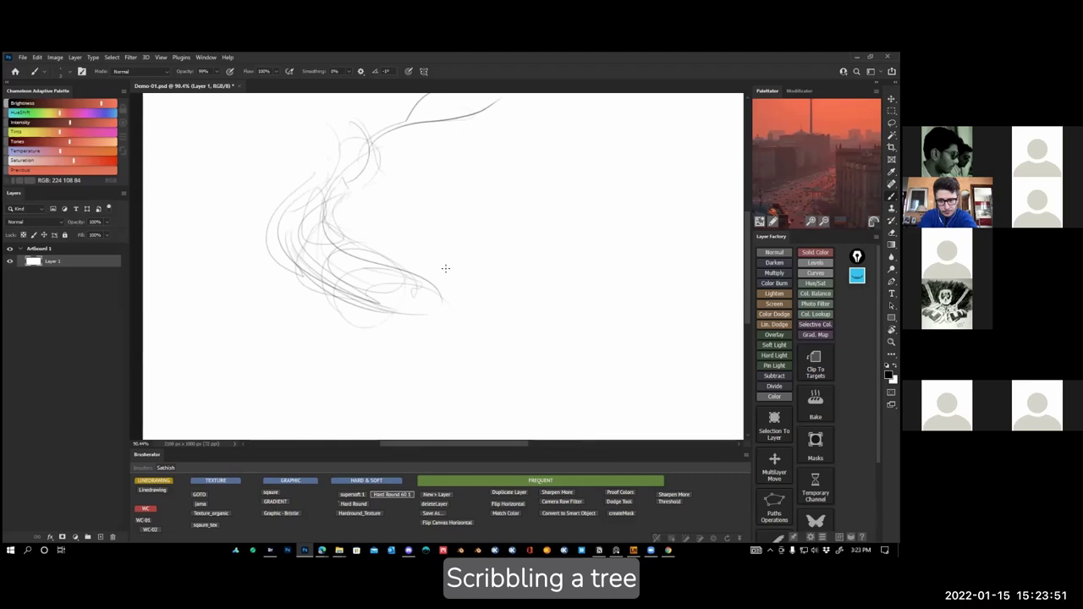
Extend the tree's branches outward on both sides of the trunk and draw a long flat line for the canopy.
mouse_move(342, 182)
mouse_down()
mouse_move(335, 210)
mouse_move(345, 191)
mouse_move(207, 136)
mouse_move(377, 124)
mouse_move(516, 94)
mouse_up()
drag(546, 117, 572, 118)
drag(433, 153, 403, 174)
mouse_move(560, 121)
mouse_down()
mouse_move(384, 192)
mouse_move(373, 175)
mouse_up()
Redraw the S-curved trunk with darker contour strokes from the branch fork down to the base.
mouse_move(340, 176)
mouse_down()
mouse_move(363, 169)
mouse_move(350, 209)
mouse_up()
drag(342, 193, 327, 272)
mouse_move(320, 218)
mouse_down()
mouse_move(285, 259)
mouse_move(308, 291)
mouse_up()
mouse_move(305, 225)
mouse_down()
mouse_move(285, 250)
mouse_move(318, 295)
mouse_up()
mouse_move(303, 227)
mouse_down()
mouse_move(308, 301)
mouse_move(388, 289)
mouse_move(427, 350)
mouse_up()
drag(335, 320, 377, 350)
drag(315, 294, 420, 382)
drag(356, 306, 370, 369)
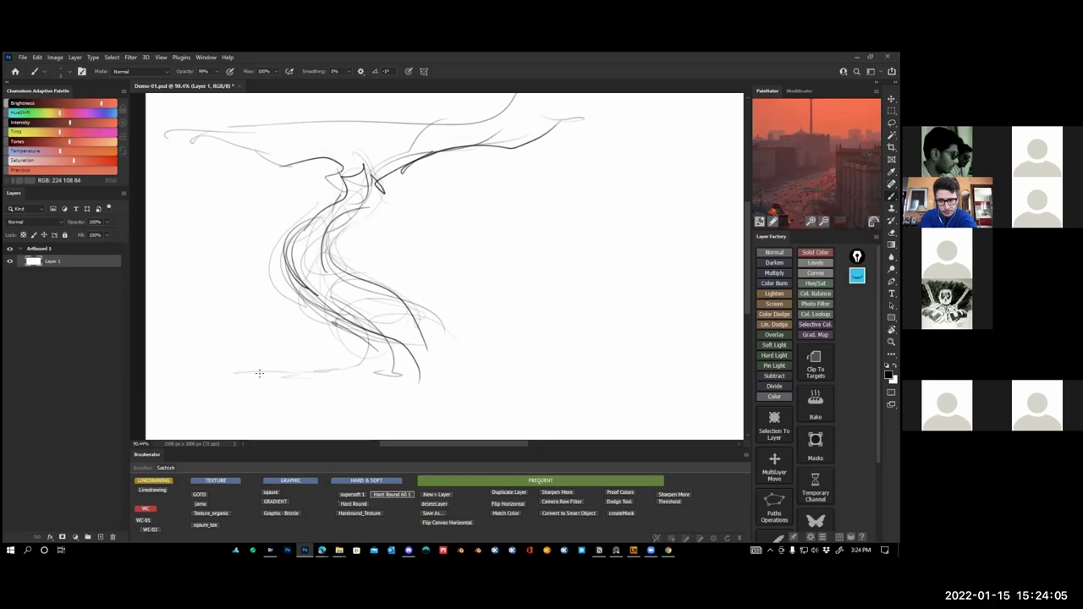
Draw a long ground line beneath the tree and add arching roots on both sides of the trunk's base.
drag(236, 383, 533, 382)
drag(224, 383, 575, 373)
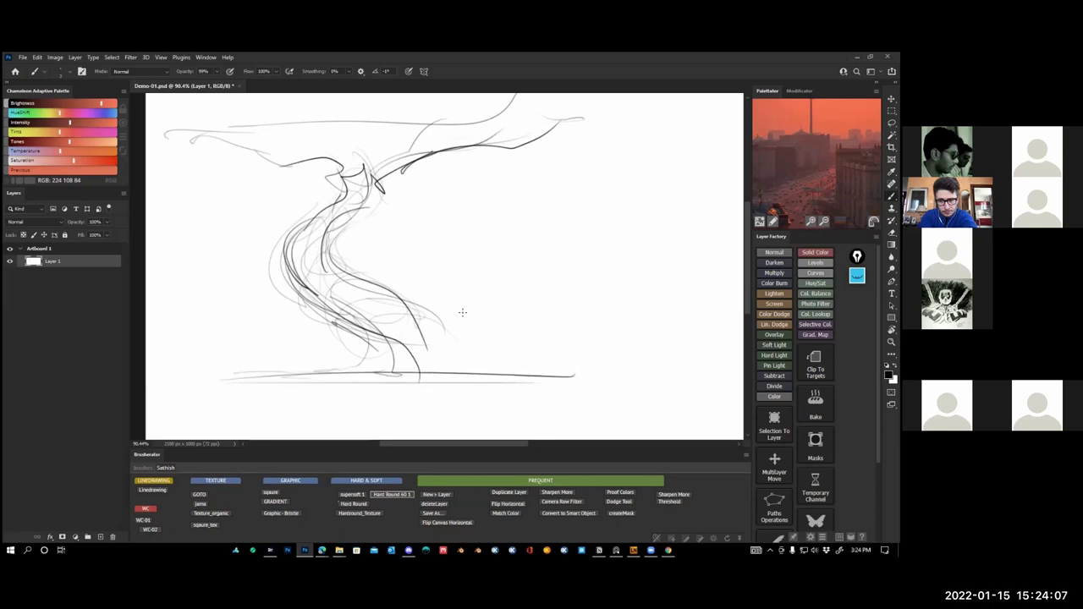
mouse_move(424, 332)
mouse_down()
mouse_move(470, 365)
mouse_move(495, 367)
mouse_move(489, 340)
mouse_move(567, 369)
mouse_up()
mouse_move(474, 370)
mouse_down()
mouse_move(527, 358)
mouse_move(508, 350)
mouse_move(581, 370)
mouse_up()
drag(538, 352, 617, 374)
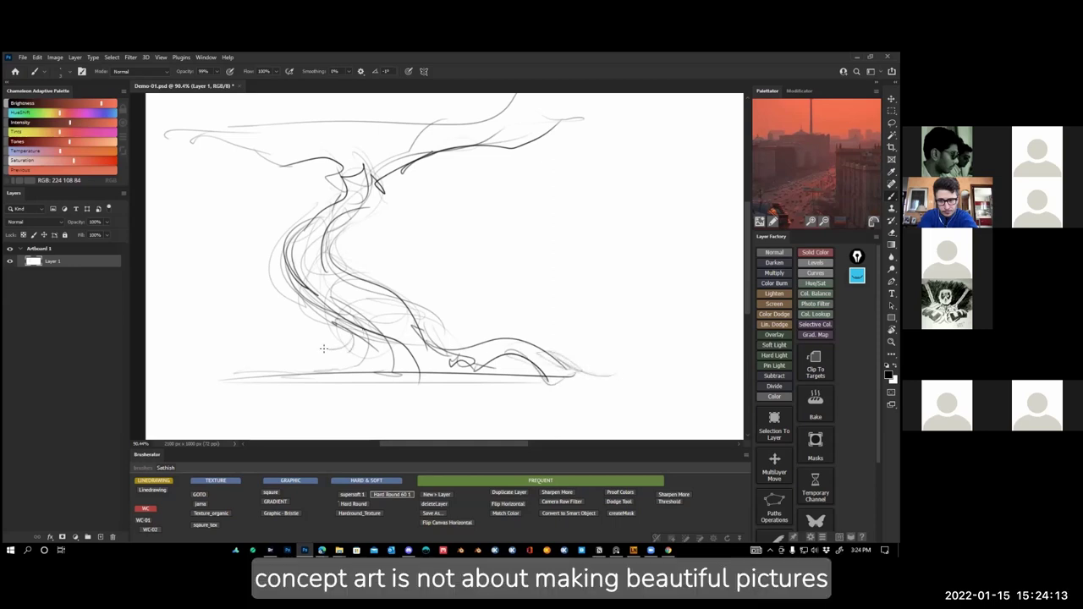
mouse_move(323, 348)
mouse_down()
mouse_move(187, 378)
mouse_move(292, 355)
mouse_move(320, 373)
mouse_move(329, 358)
mouse_move(287, 353)
mouse_move(298, 368)
mouse_move(284, 357)
mouse_move(319, 369)
mouse_up()
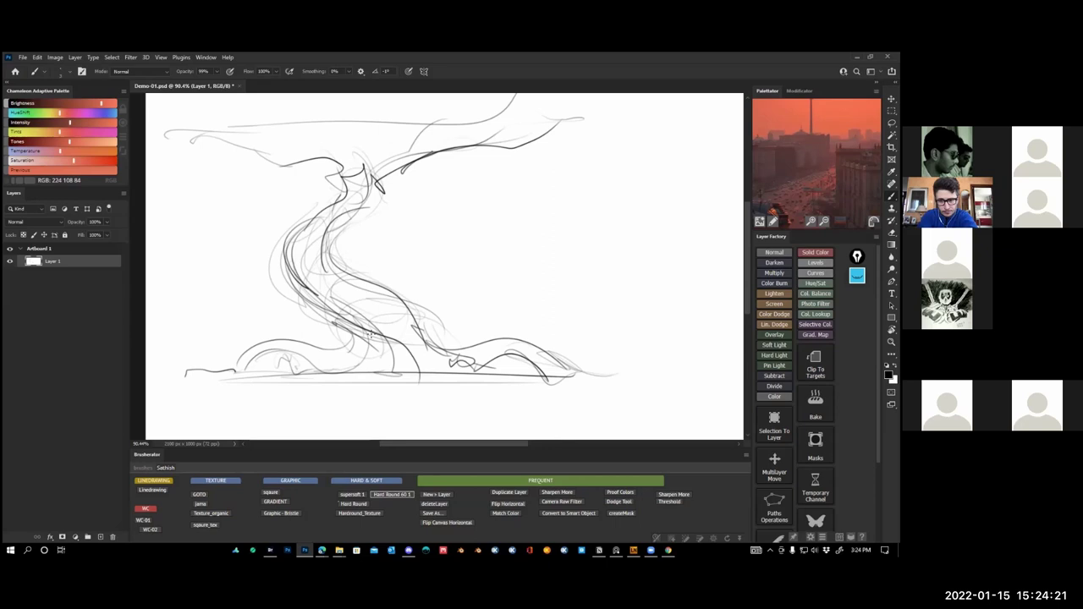
mouse_move(370, 334)
mouse_down()
mouse_move(371, 361)
mouse_move(425, 362)
mouse_move(411, 352)
mouse_move(465, 375)
mouse_up()
Thicken the tree's right and left branches with additional strokes along their undersides.
mouse_move(364, 198)
mouse_down()
mouse_move(473, 123)
mouse_move(473, 153)
mouse_move(610, 120)
mouse_up()
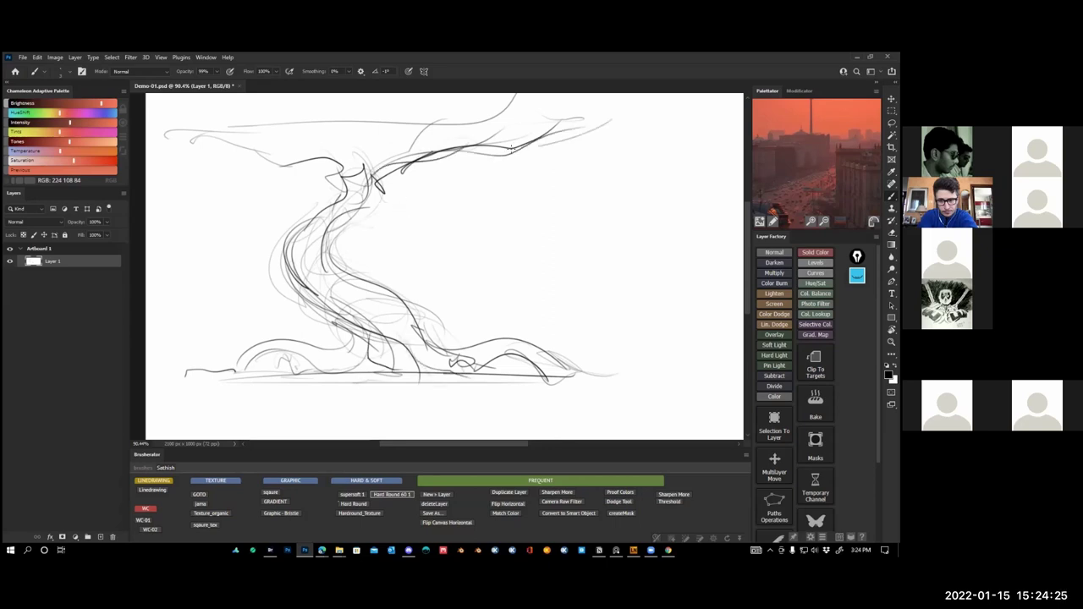
mouse_move(538, 146)
mouse_down()
mouse_move(454, 159)
mouse_move(376, 216)
mouse_up()
key(z)
mouse_move(421, 278)
mouse_down()
mouse_move(360, 318)
mouse_move(507, 261)
mouse_up()
drag(408, 243, 362, 254)
click(367, 230)
key(b)
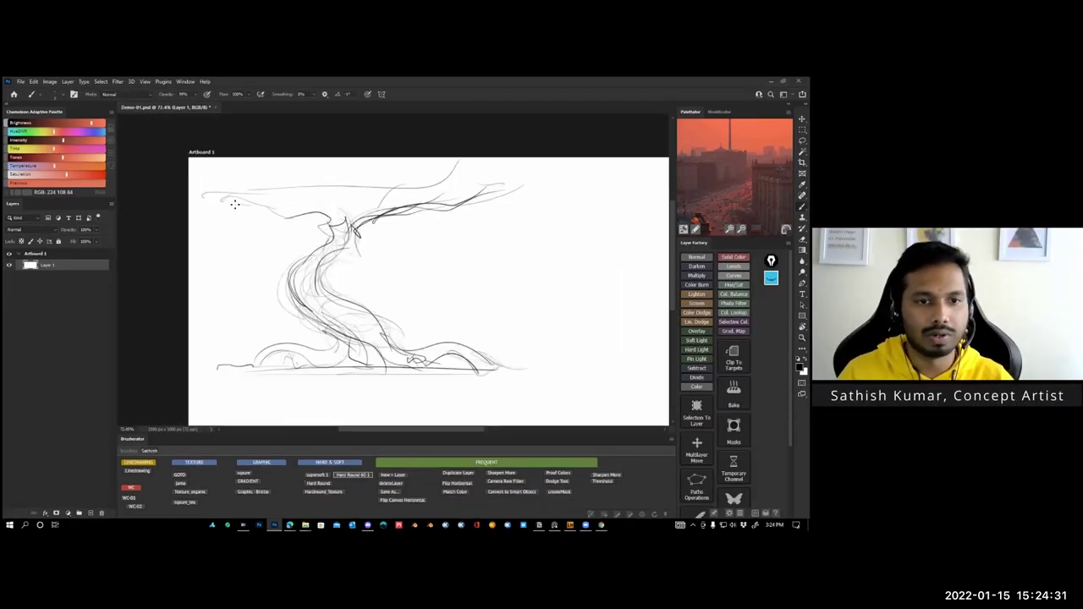
drag(213, 194, 330, 219)
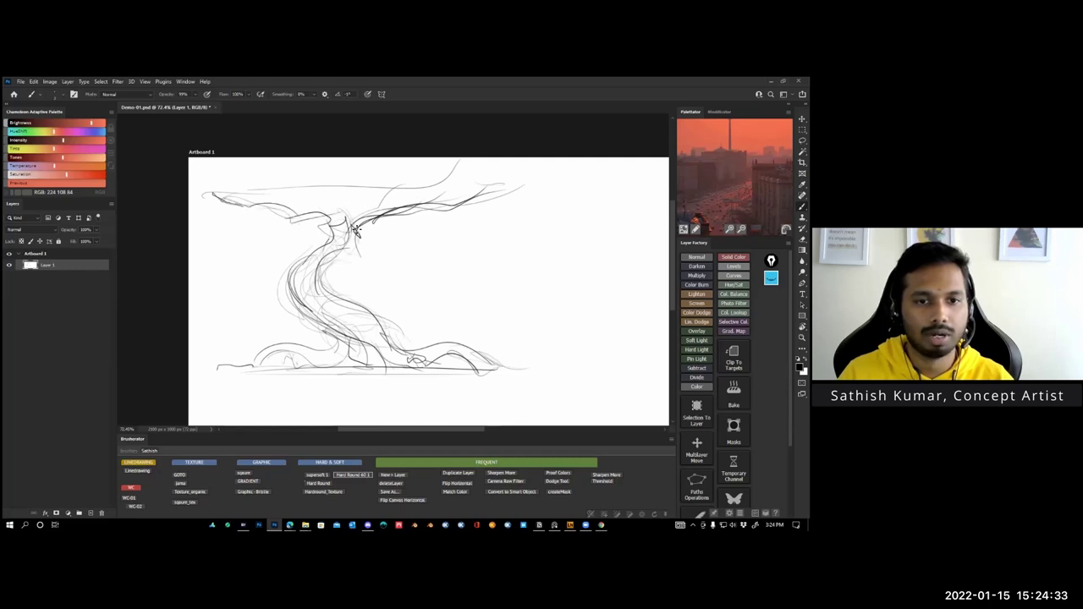
Sketch a second tree in the artboard's right half with a bulbous round trunk, a flat top and a ground line.
mouse_move(377, 251)
mouse_down()
mouse_move(321, 232)
mouse_move(350, 249)
mouse_move(441, 238)
mouse_move(346, 263)
mouse_move(341, 184)
mouse_up()
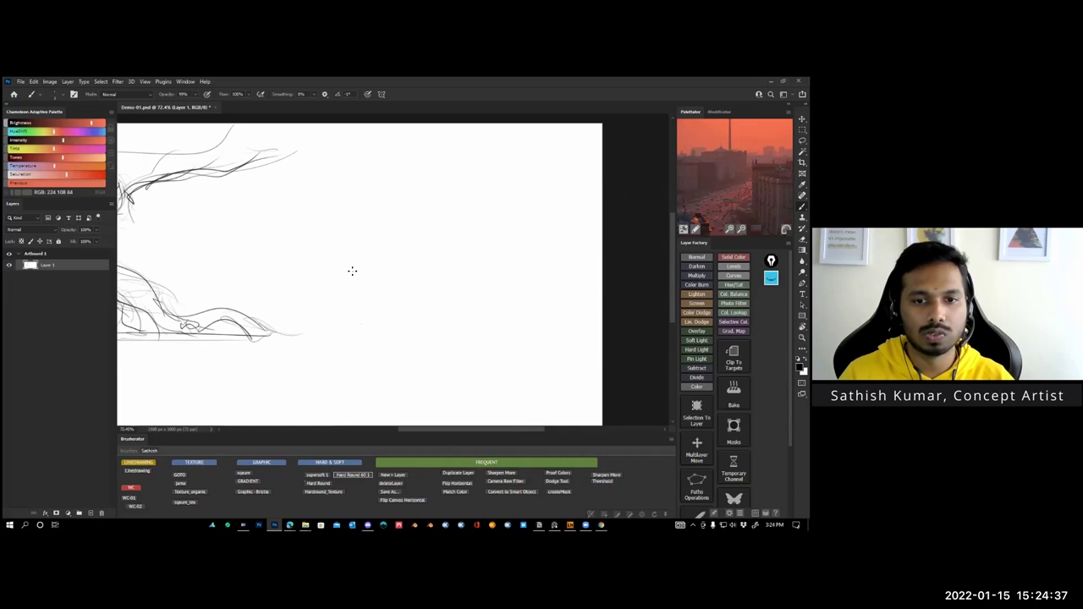
mouse_move(369, 247)
mouse_down()
mouse_move(396, 314)
mouse_move(406, 246)
mouse_move(437, 304)
mouse_up()
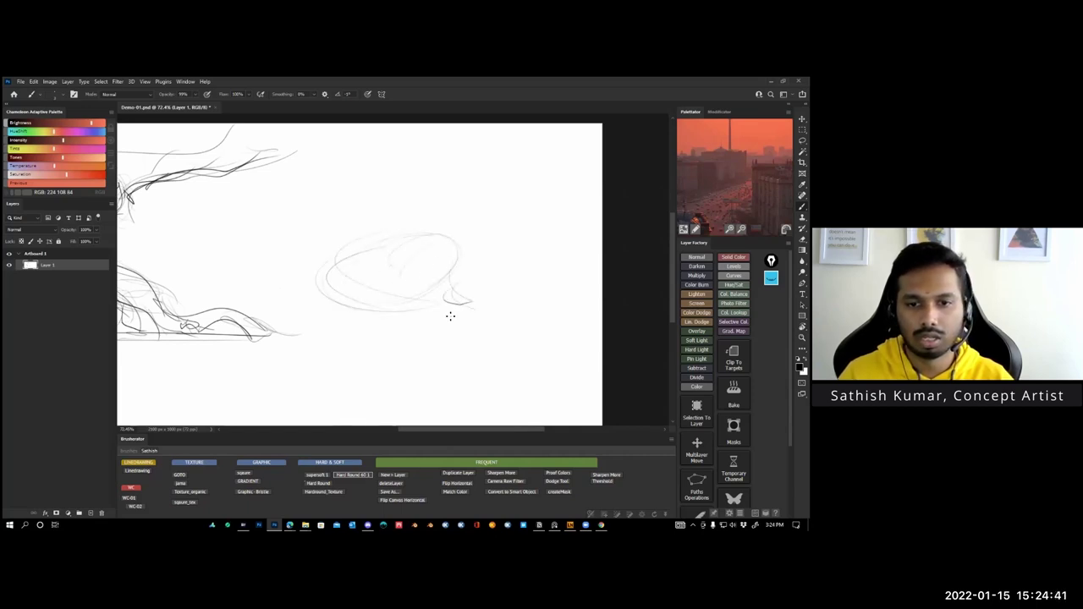
mouse_move(423, 233)
mouse_down()
mouse_move(320, 283)
mouse_move(361, 289)
mouse_move(385, 243)
mouse_move(429, 222)
mouse_move(377, 208)
mouse_move(448, 211)
mouse_up()
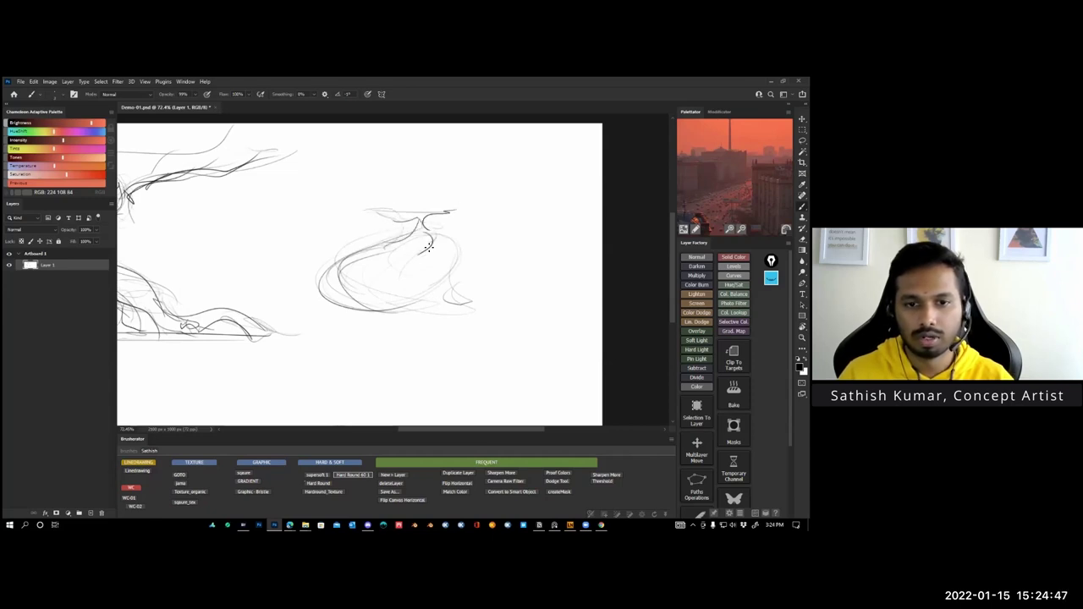
mouse_move(425, 234)
mouse_down()
mouse_move(436, 276)
mouse_move(406, 303)
mouse_move(340, 298)
mouse_up()
drag(331, 253, 428, 311)
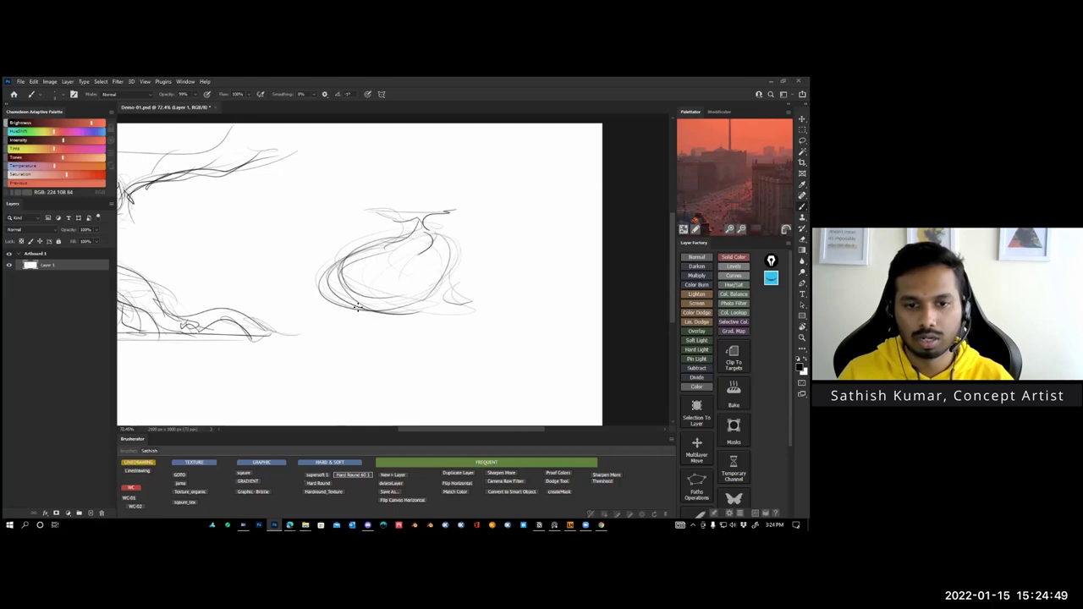
mouse_move(357, 308)
mouse_down()
mouse_move(338, 324)
mouse_move(431, 322)
mouse_move(433, 286)
mouse_up()
mouse_move(446, 209)
mouse_down()
mouse_move(328, 207)
mouse_move(455, 208)
mouse_up()
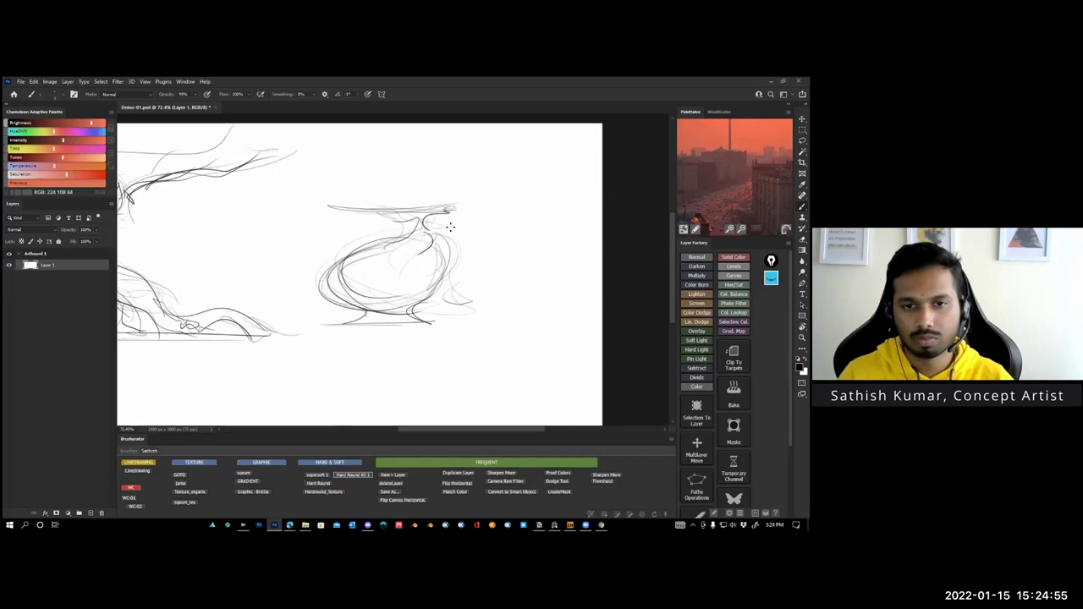
Add light vertical hanging lines beneath the first tree's branches.
drag(439, 275, 479, 273)
mouse_move(329, 169)
mouse_down()
mouse_move(350, 198)
mouse_move(397, 203)
mouse_up()
mouse_move(326, 175)
mouse_down()
mouse_move(351, 166)
mouse_move(345, 180)
mouse_up()
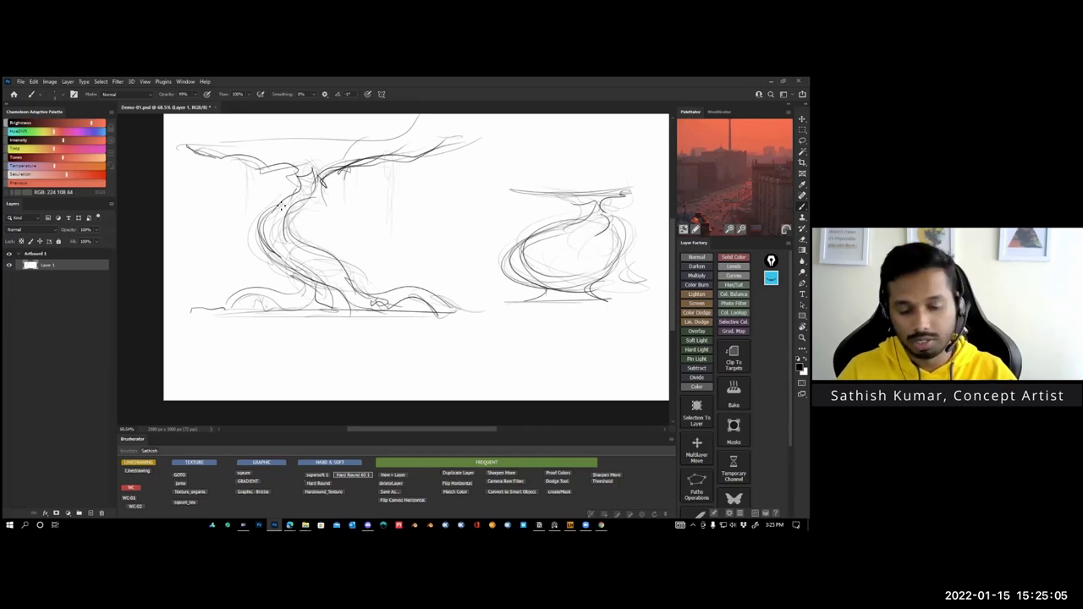
Make a rectangular selection in the empty area below the second tree as a small sketch frame.
key(z)
drag(369, 246, 328, 245)
mouse_move(409, 230)
mouse_down()
mouse_move(440, 230)
mouse_move(396, 244)
mouse_up()
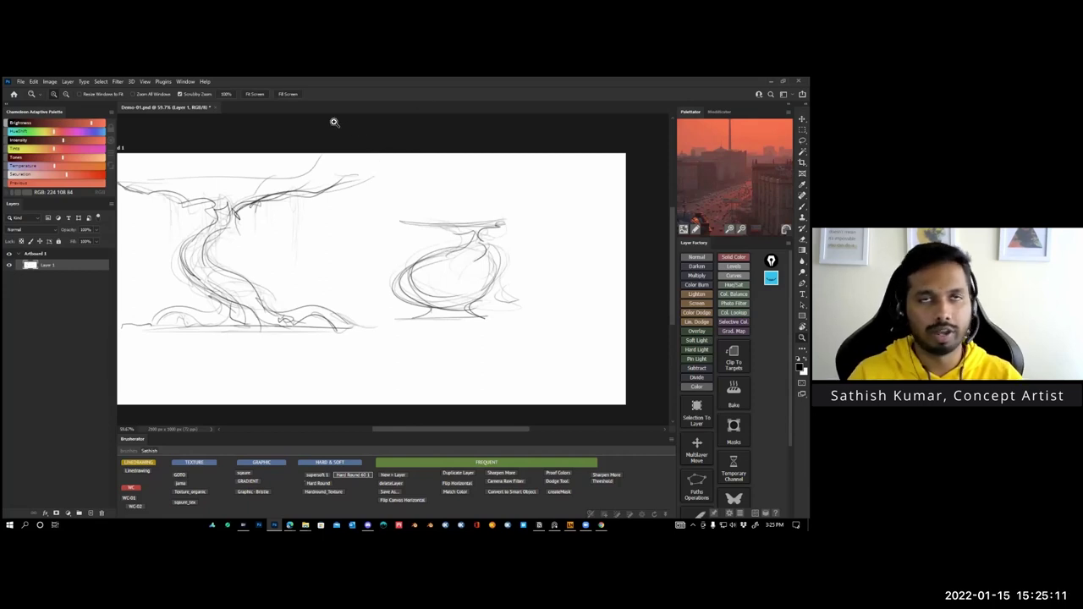
drag(429, 252, 414, 207)
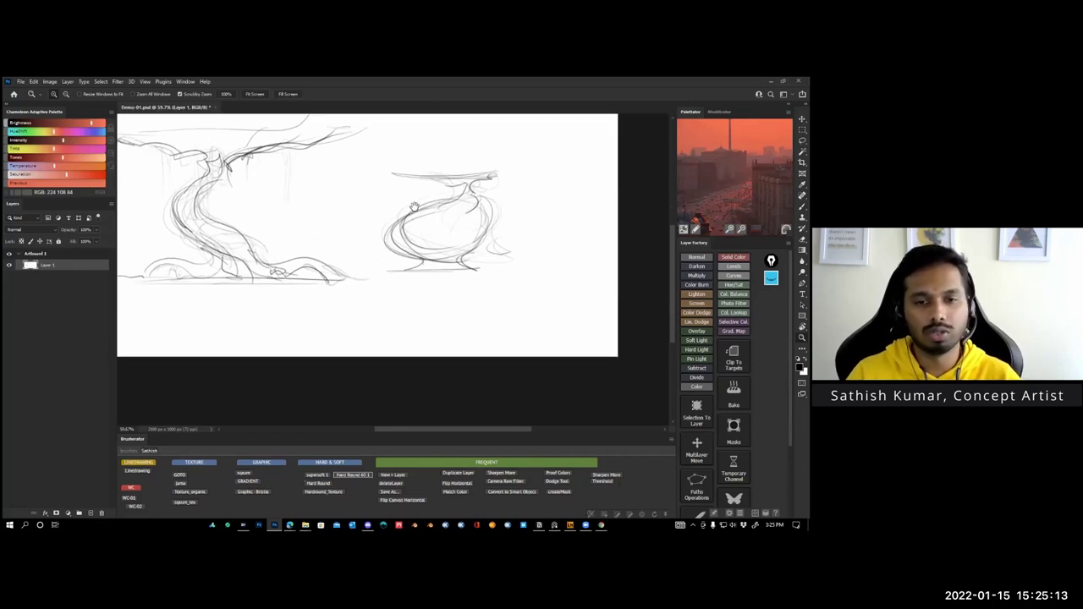
drag(503, 305, 544, 338)
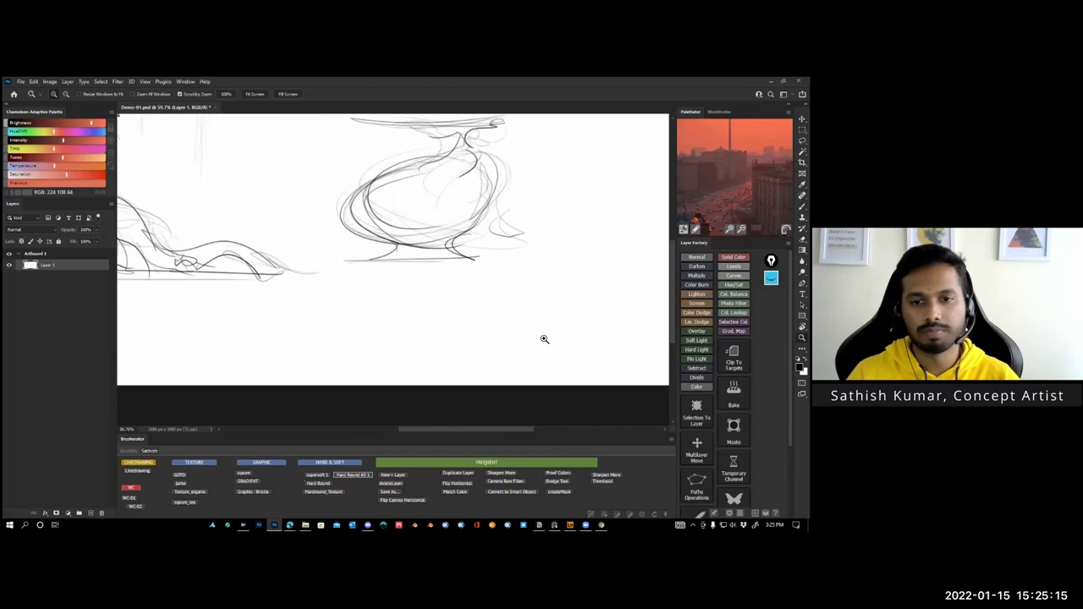
key(m)
drag(398, 273, 558, 350)
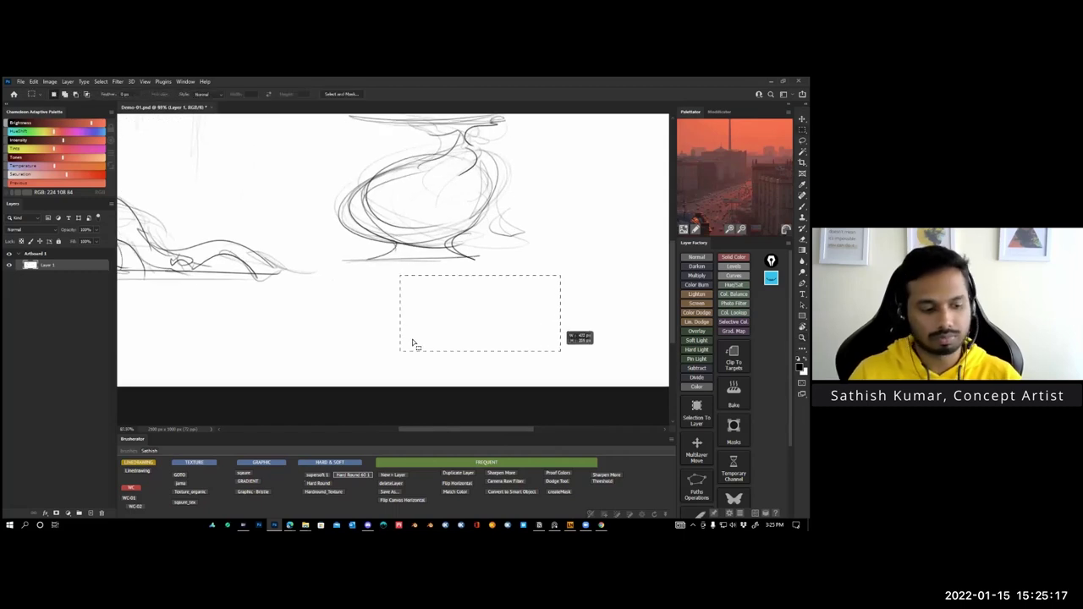
Brush layered, gently sloping ground lines across the lower half of the rectangular selection.
drag(435, 367, 418, 341)
key(b)
drag(488, 286, 533, 296)
drag(459, 315, 527, 300)
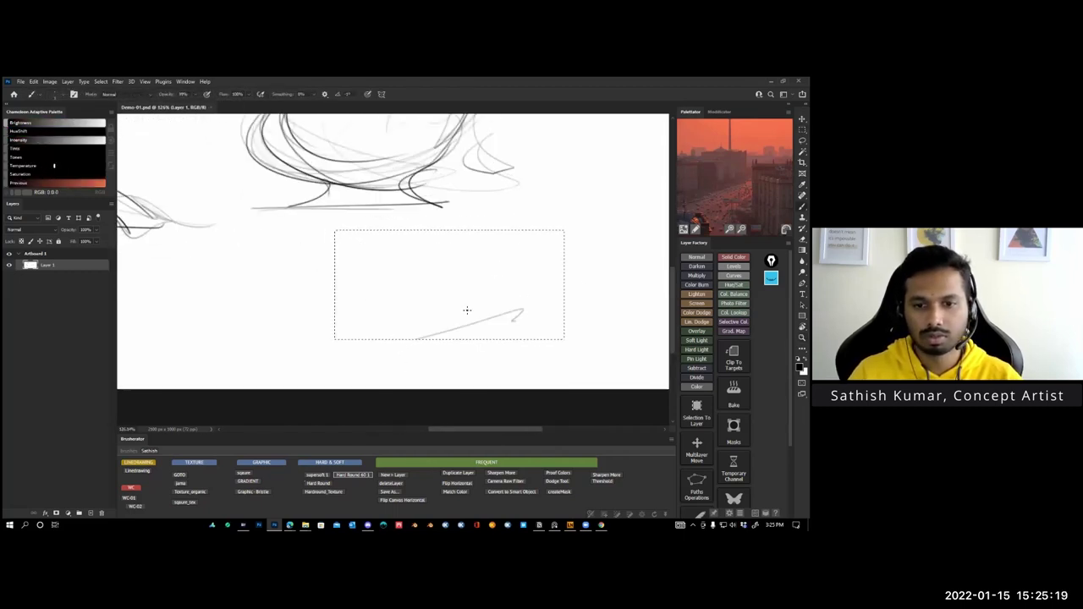
mouse_move(338, 308)
mouse_down()
mouse_move(561, 285)
mouse_move(422, 302)
mouse_move(494, 295)
mouse_up()
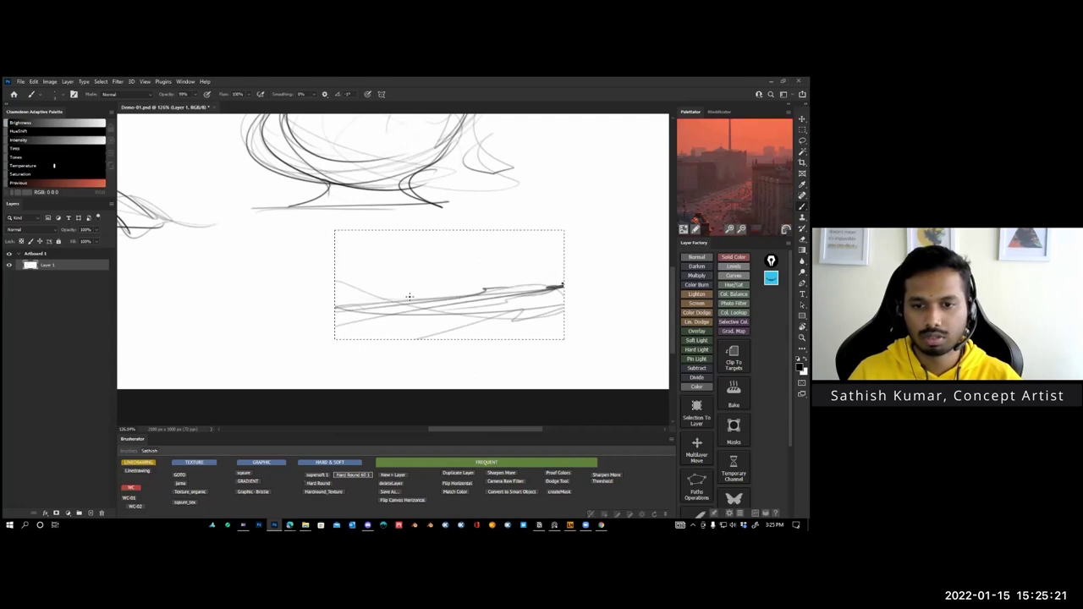
drag(410, 296, 339, 307)
drag(440, 289, 560, 269)
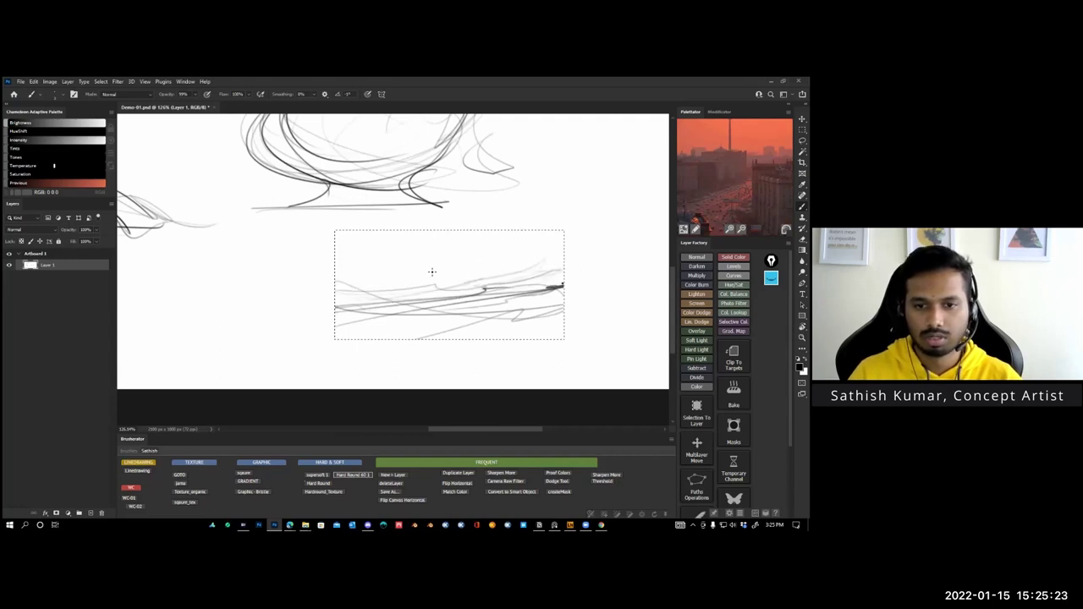
Sketch a tilted cylindrical form resting on the ground inside the selection, with rounded ends and small scribbles along its base.
mouse_move(387, 270)
mouse_down()
mouse_move(401, 274)
mouse_move(367, 276)
mouse_move(438, 263)
mouse_move(493, 233)
mouse_move(501, 269)
mouse_up()
drag(506, 231, 510, 273)
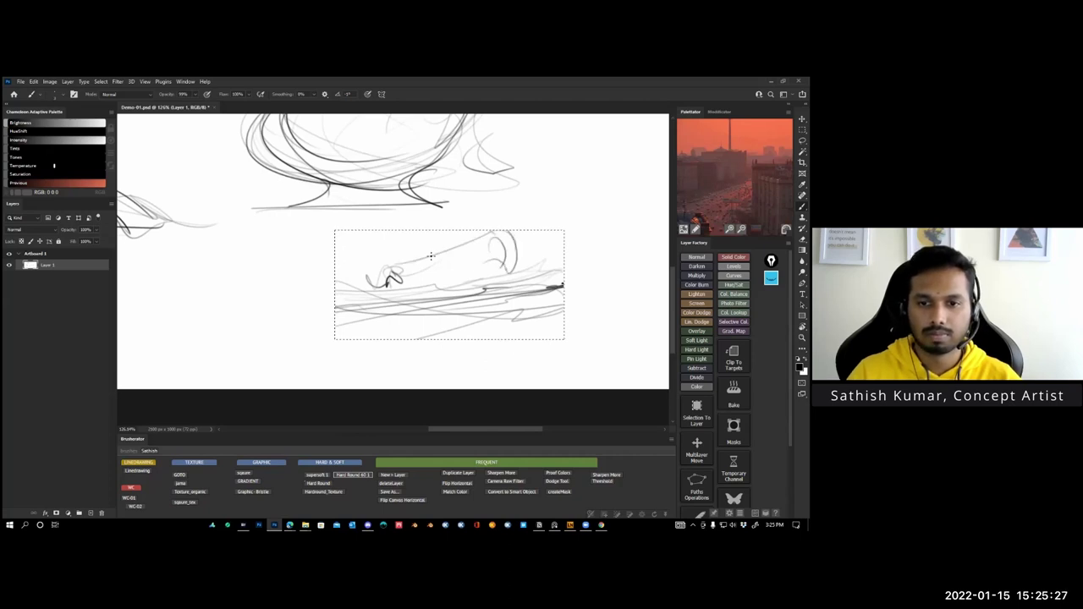
mouse_move(400, 267)
mouse_down()
mouse_move(408, 294)
mouse_move(491, 276)
mouse_up()
mouse_move(488, 277)
mouse_down()
mouse_move(510, 260)
mouse_move(496, 269)
mouse_up()
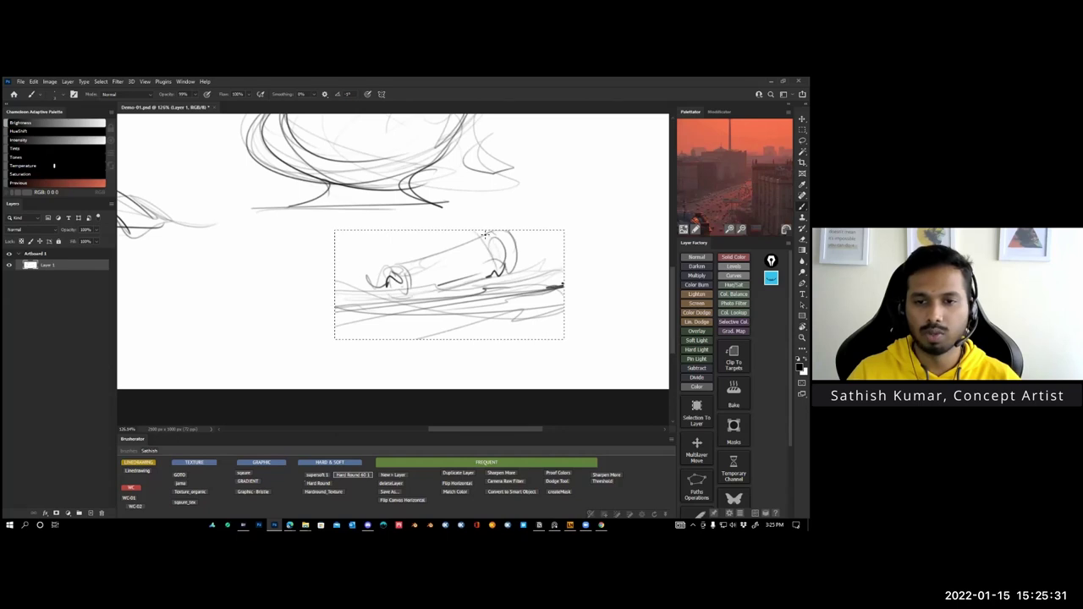
mouse_move(506, 230)
mouse_down()
mouse_move(512, 272)
mouse_move(531, 268)
mouse_up()
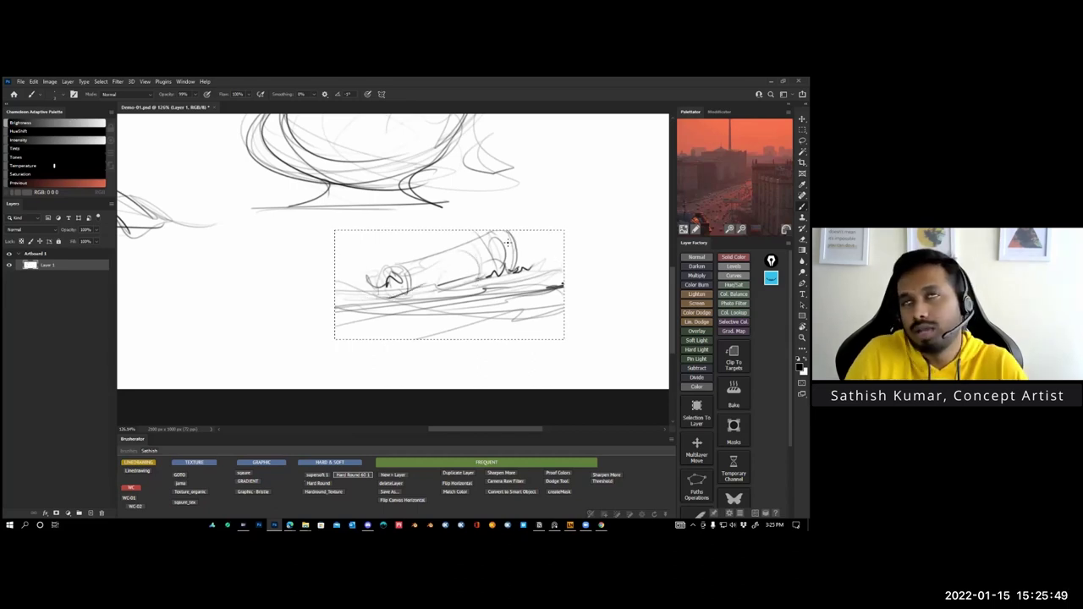
Enlarge the brush and shade the ground beneath the cylinder with broad grey strokes.
right_click(425, 277)
right_click(432, 275)
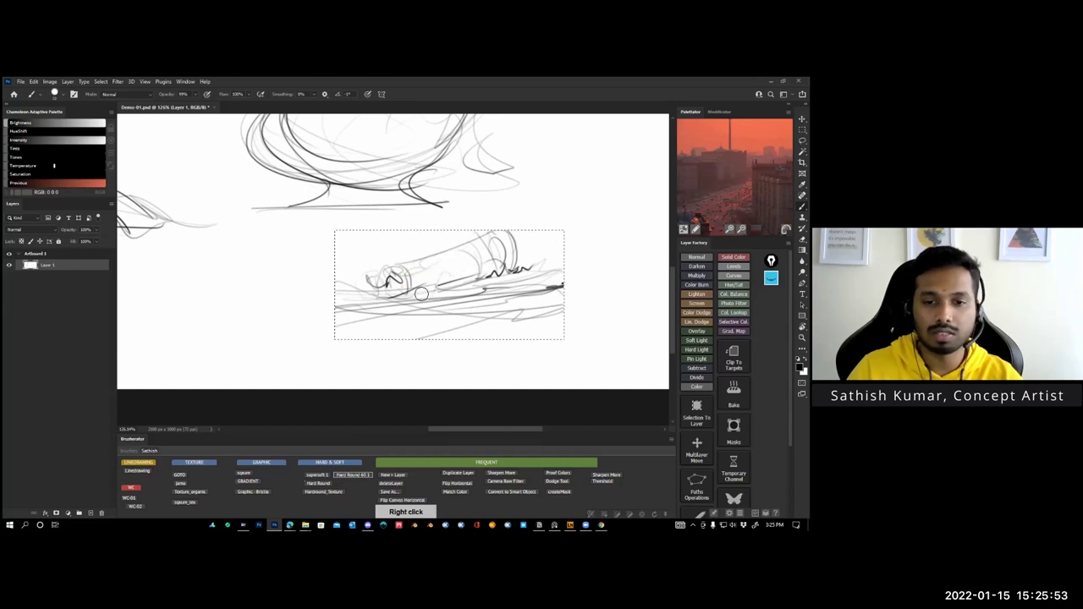
mouse_move(420, 293)
mouse_down()
mouse_move(508, 265)
mouse_move(510, 276)
mouse_move(514, 264)
mouse_move(487, 291)
mouse_move(443, 306)
mouse_move(413, 286)
mouse_move(459, 264)
mouse_move(506, 268)
mouse_up()
alt+right_click(435, 256)
alt+right_click(394, 282)
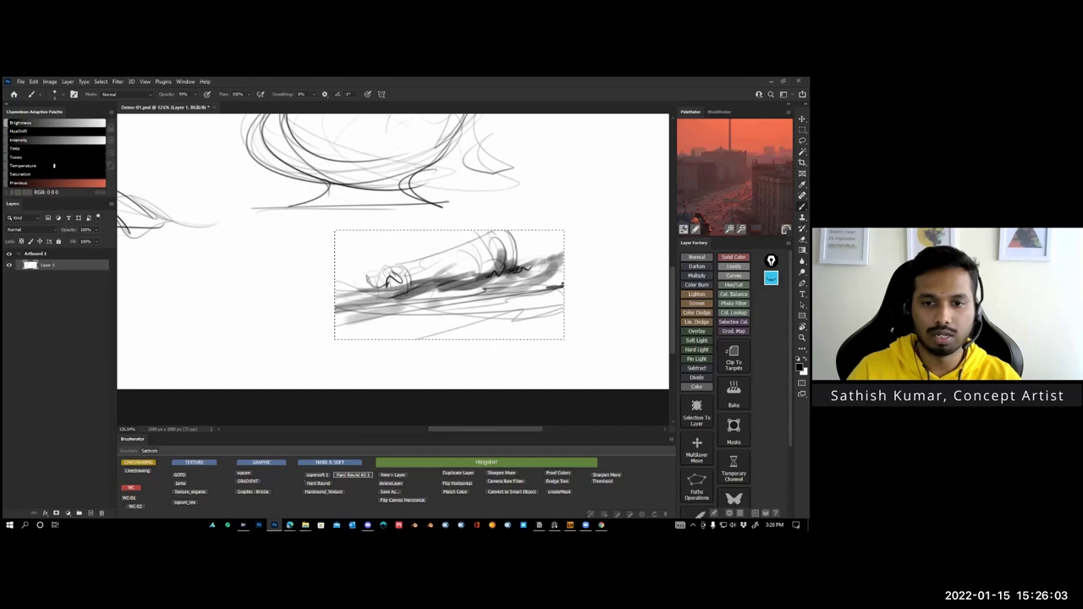
Brush dark bands along the cylinder, a black clump at the frame's right edge and a heavy line along its bottom edge.
drag(394, 279, 382, 288)
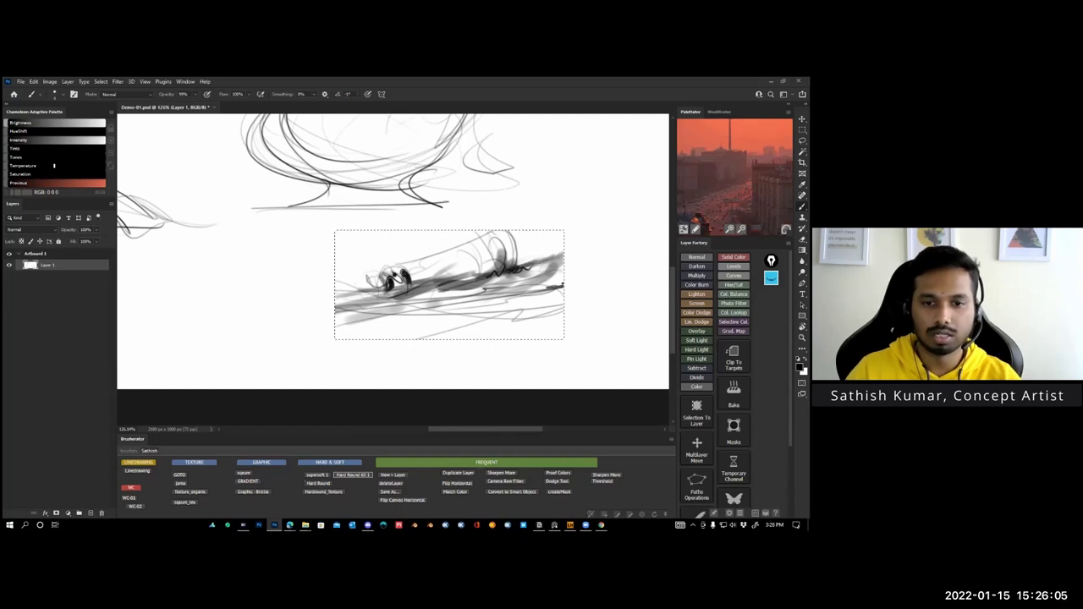
mouse_move(397, 266)
mouse_down()
mouse_move(423, 254)
mouse_move(414, 264)
mouse_move(449, 274)
mouse_move(501, 239)
mouse_move(462, 245)
mouse_move(475, 287)
mouse_move(520, 241)
mouse_move(466, 280)
mouse_move(550, 256)
mouse_move(448, 252)
mouse_up()
mouse_move(562, 275)
mouse_down()
mouse_move(556, 286)
mouse_move(567, 286)
mouse_up()
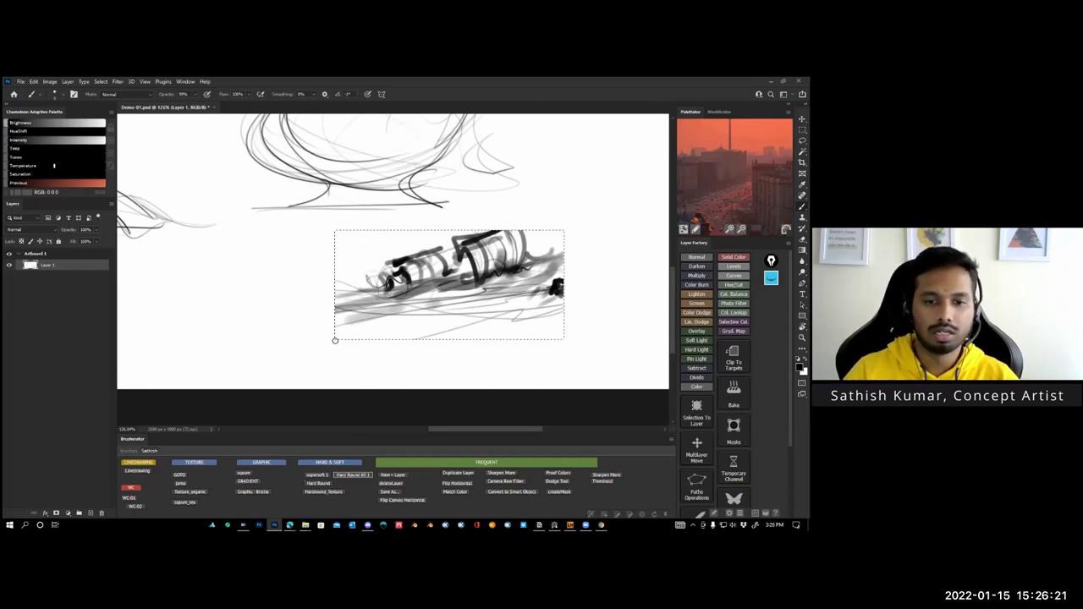
drag(327, 361, 651, 369)
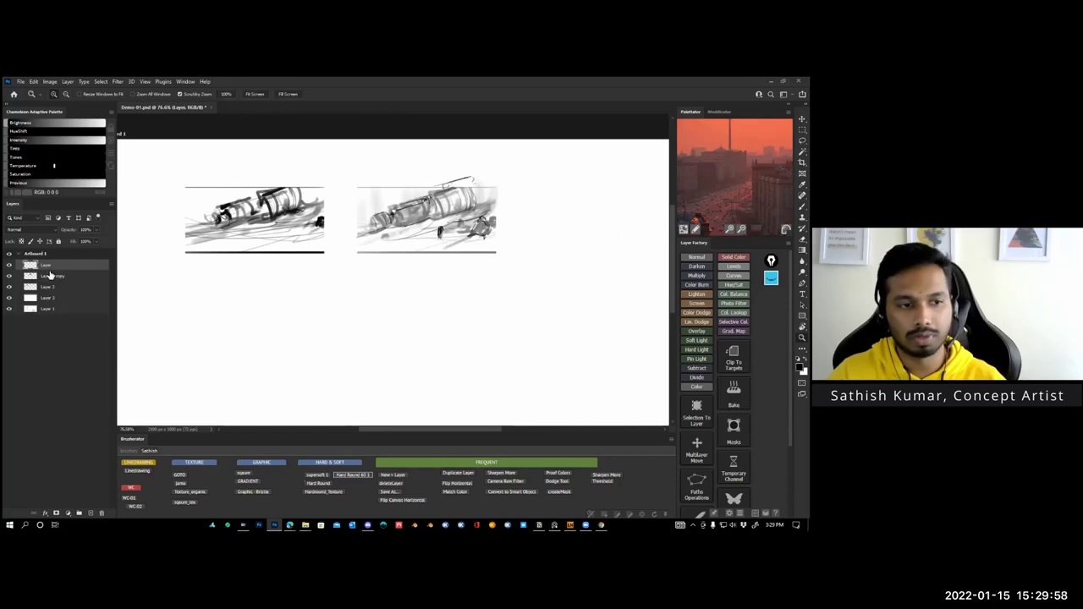
Delete the topmost layer and raise the opacity of Layer 2 copy to 100%.
key(Delete)
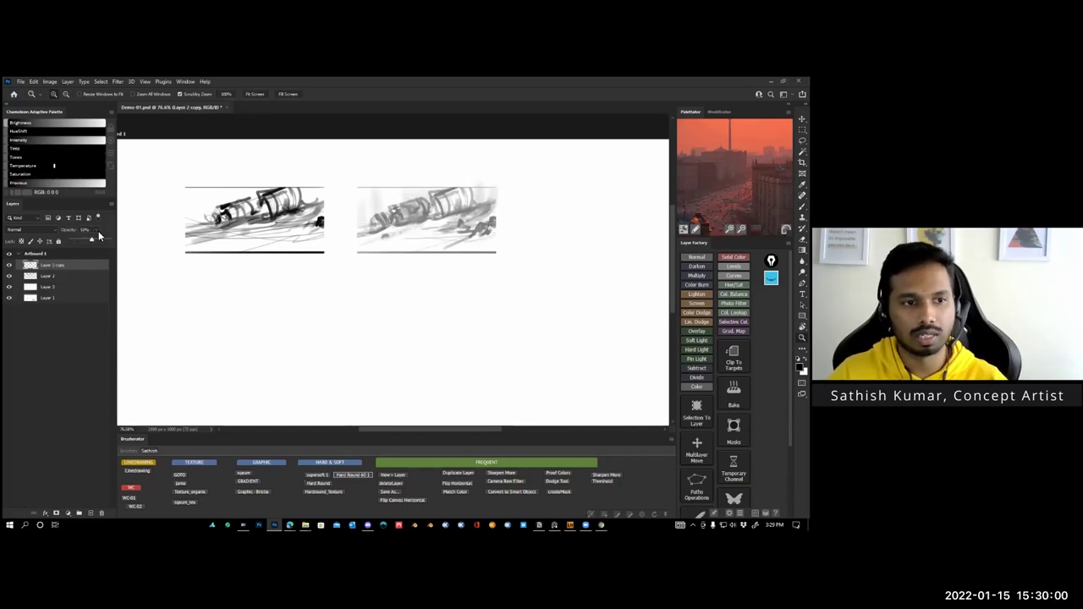
drag(99, 231, 160, 244)
drag(444, 275, 524, 284)
key(b)
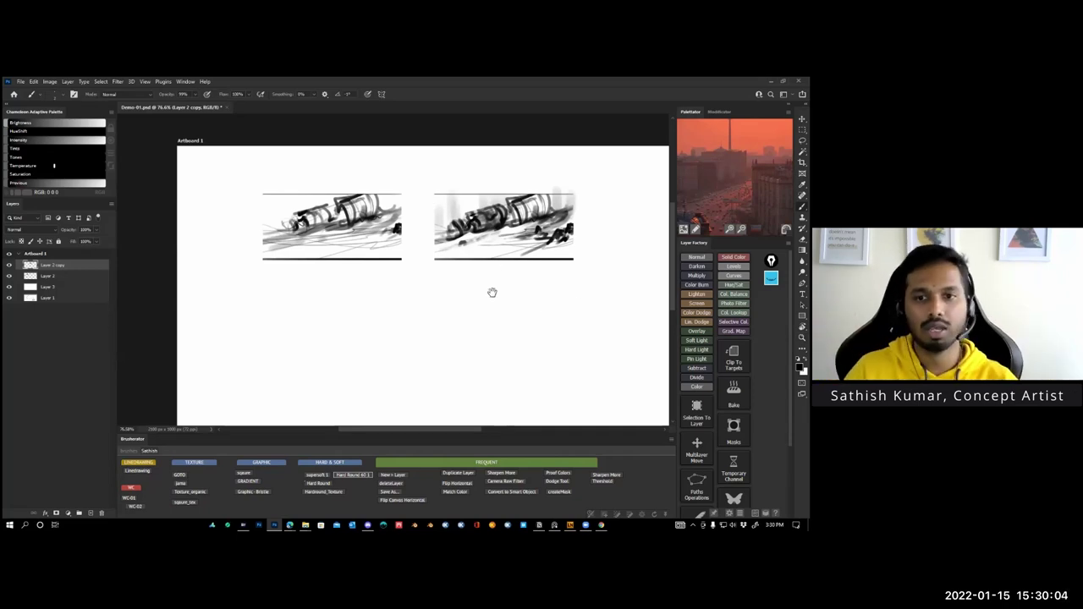
drag(492, 293, 474, 258)
key(m)
mouse_move(314, 247)
mouse_down()
mouse_move(423, 302)
mouse_move(455, 332)
mouse_up()
key(z)
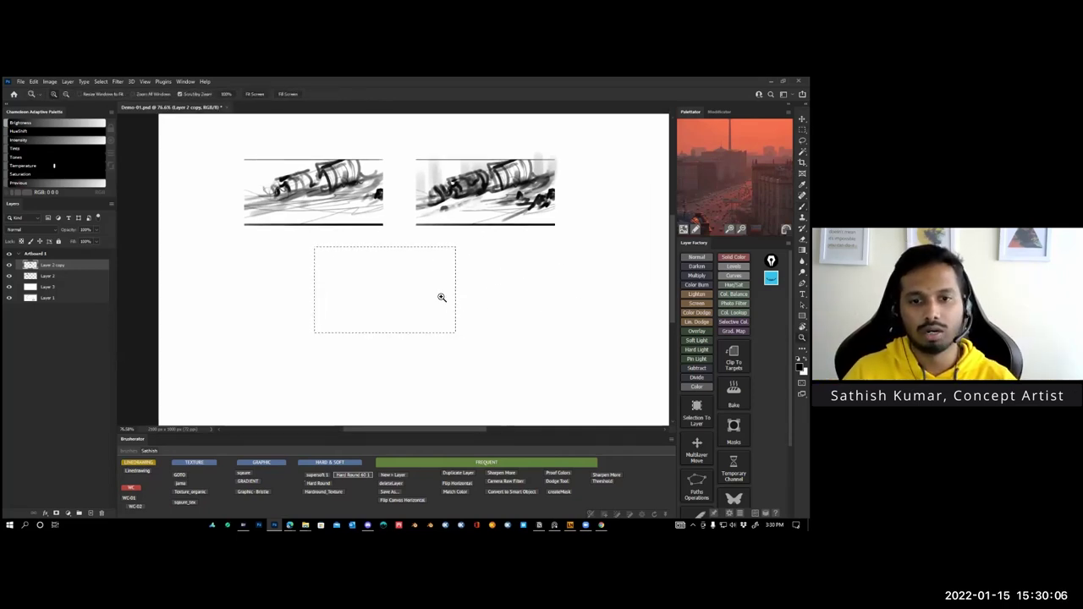
key(ctrl+d)
Make a wide rectangular selection below the two cylinder sketches as a third sketch frame.
key(m)
drag(318, 254, 492, 322)
key(b)
scroll(430, 304, up, 2)
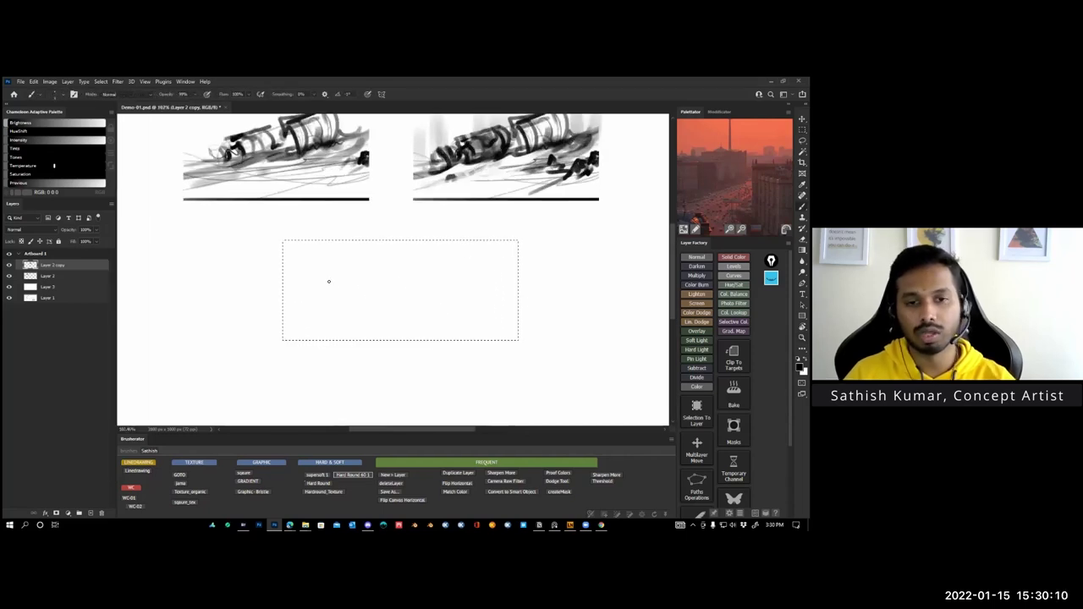
Brush faint lines converging inward from both sides of the selection, with a small dark figure near the centre.
drag(288, 242, 366, 347)
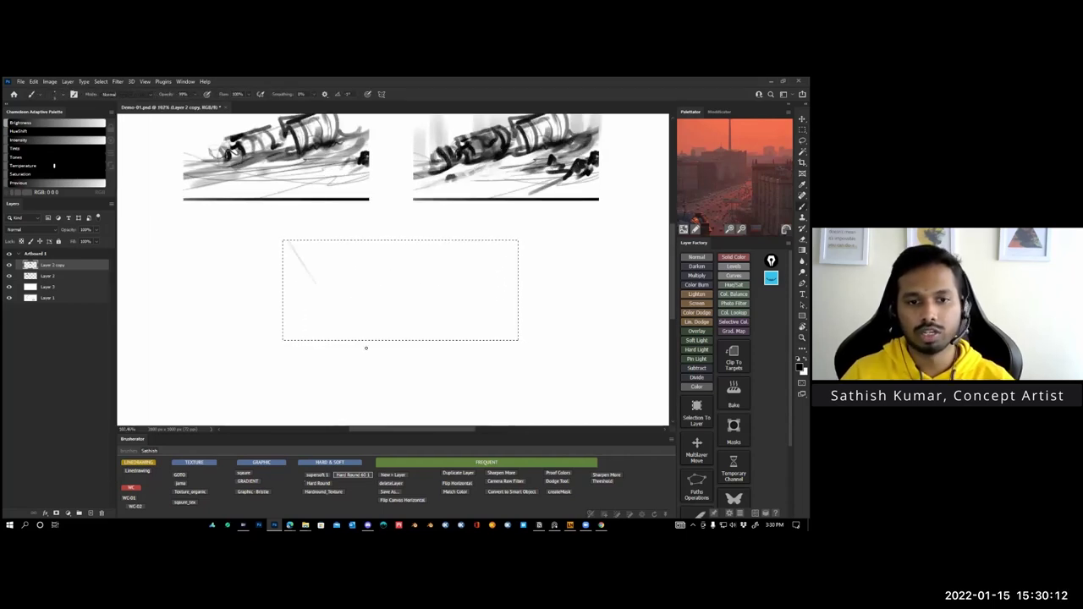
mouse_move(493, 242)
mouse_down()
mouse_move(468, 319)
mouse_move(446, 314)
mouse_up()
drag(458, 242, 437, 318)
drag(285, 243, 327, 319)
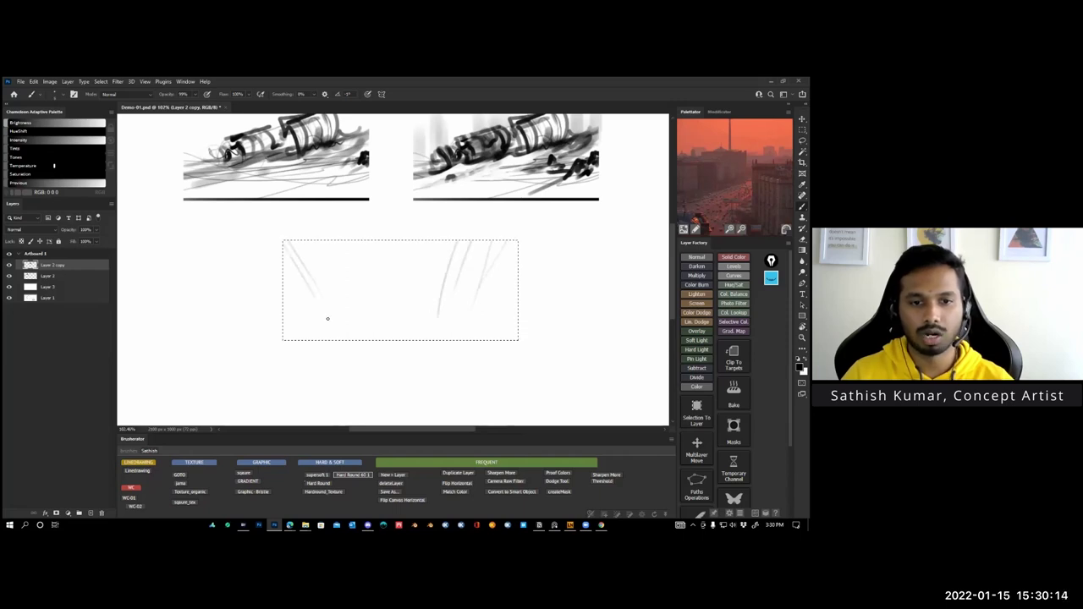
drag(331, 241, 353, 333)
drag(283, 294, 324, 335)
drag(506, 242, 451, 367)
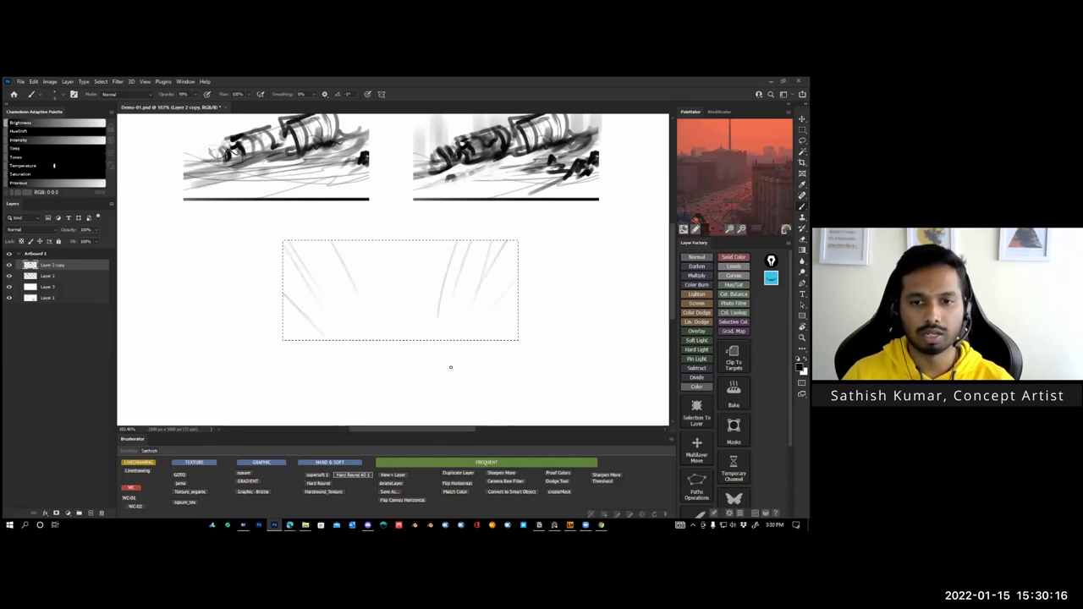
drag(367, 242, 386, 314)
mouse_move(318, 242)
mouse_down()
mouse_move(370, 316)
mouse_move(405, 303)
mouse_up()
click(400, 305)
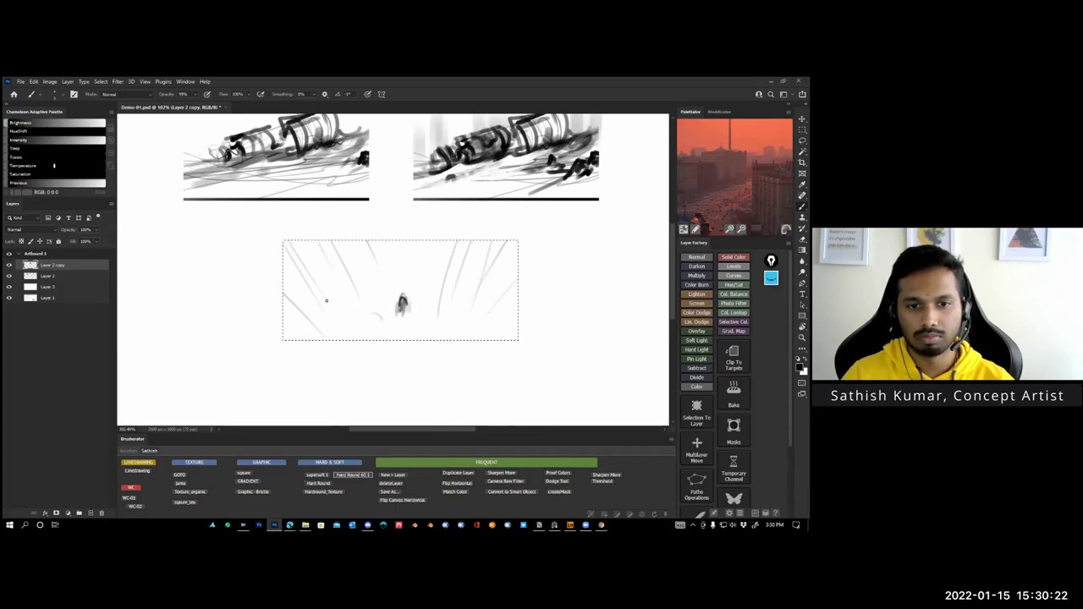
Sketch a bold branching form in the left part of the selection, with thin legs reaching the bottom edge.
mouse_move(357, 242)
mouse_down()
mouse_move(321, 292)
mouse_move(366, 245)
mouse_move(352, 273)
mouse_move(304, 290)
mouse_up()
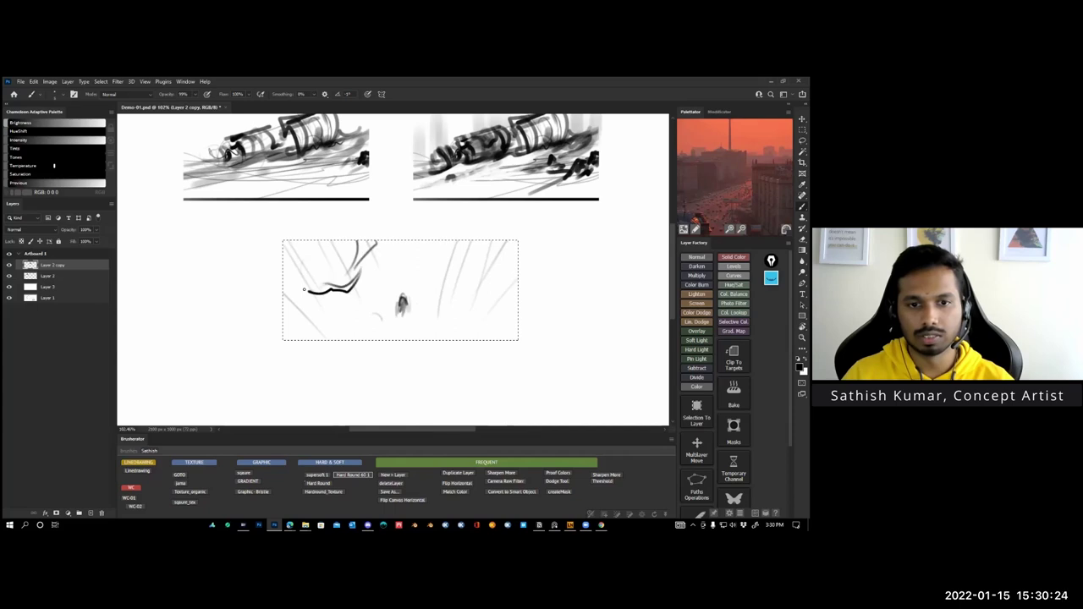
mouse_move(361, 263)
mouse_down()
mouse_move(349, 296)
mouse_move(326, 310)
mouse_move(330, 339)
mouse_up()
drag(343, 339, 366, 280)
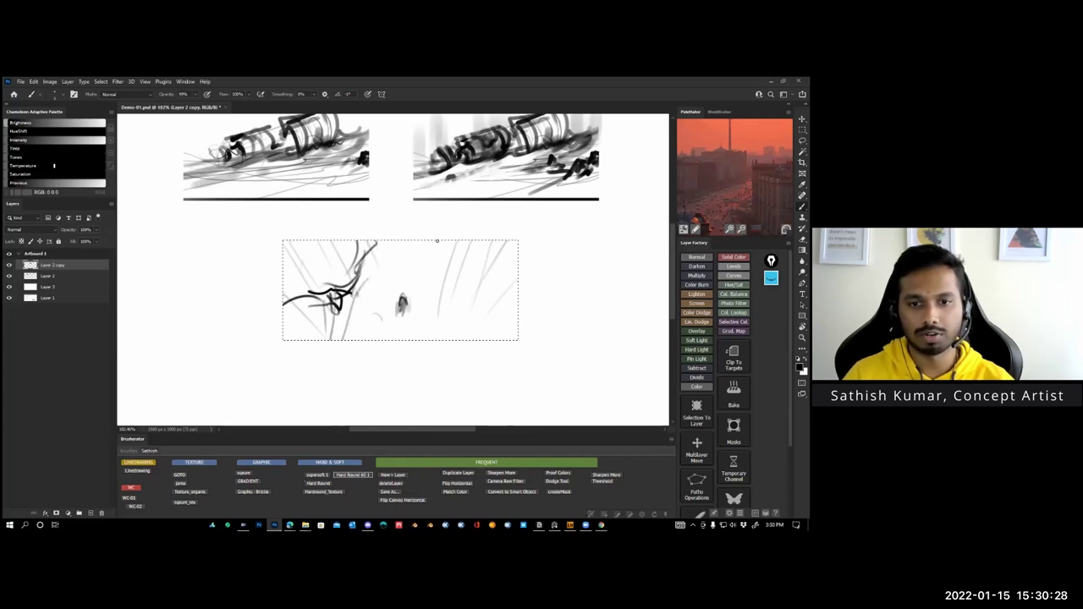
Sketch a tall angular form with crossing diagonal strokes in the right part of the selection.
mouse_move(464, 242)
mouse_down()
mouse_move(490, 312)
mouse_move(457, 296)
mouse_move(470, 324)
mouse_up()
drag(440, 285, 497, 325)
drag(451, 245, 465, 291)
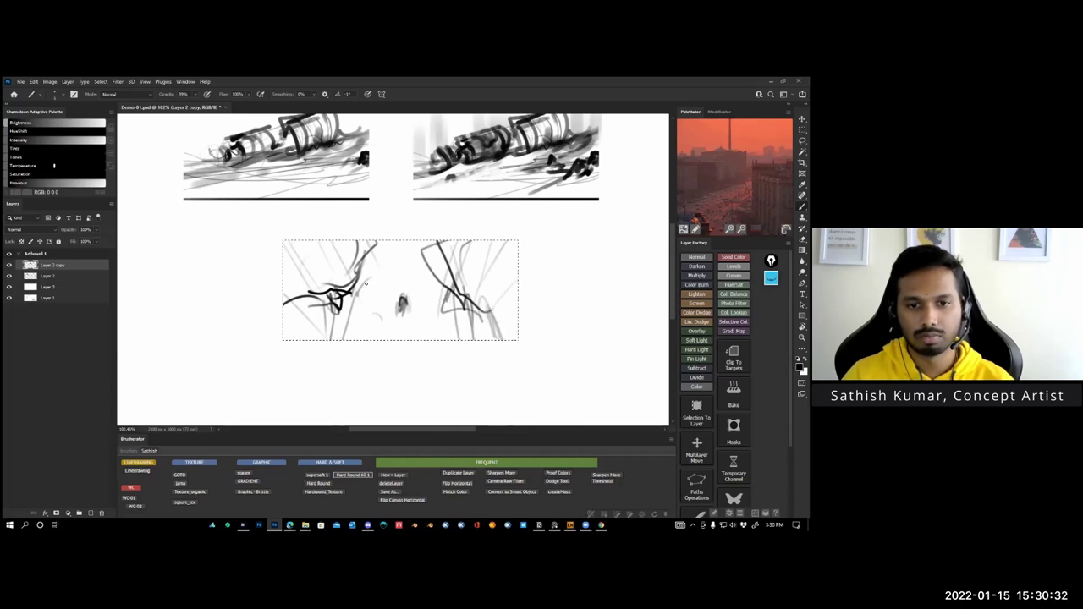
Add horizontal ledges and blocky strokes to the left and right forms, plus a second dark mark near the central figure.
drag(356, 241, 342, 312)
drag(360, 250, 353, 305)
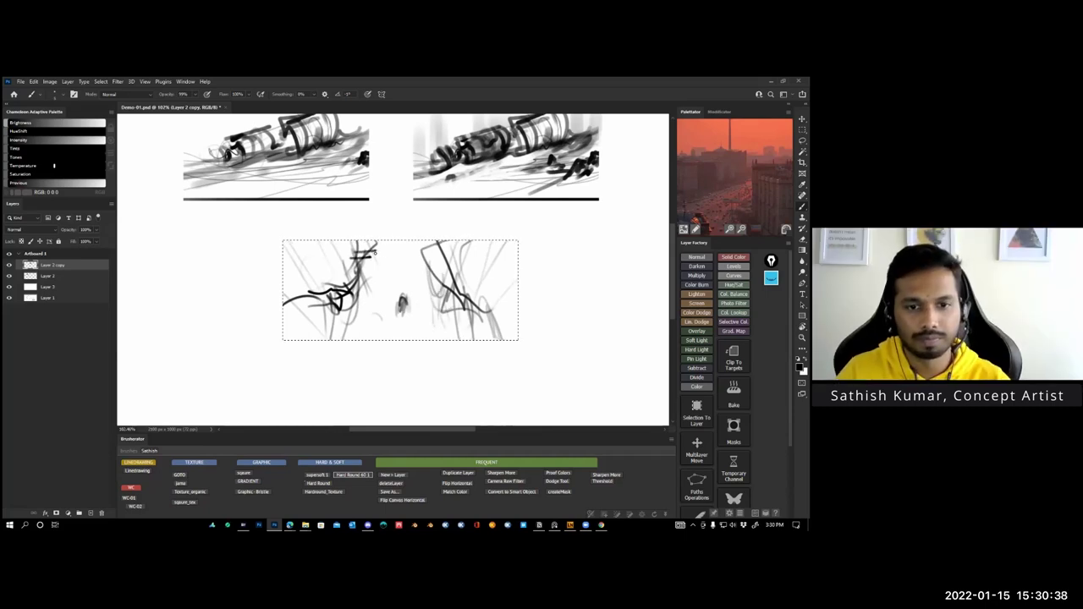
mouse_move(341, 260)
mouse_down()
mouse_move(360, 277)
mouse_move(342, 273)
mouse_up()
drag(284, 279, 339, 282)
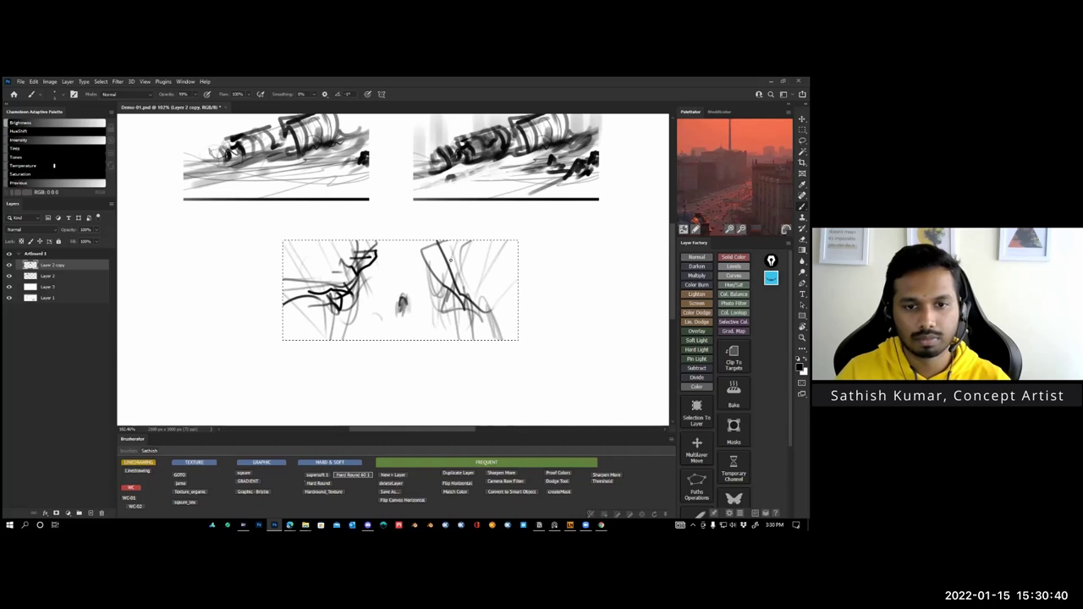
mouse_move(426, 262)
mouse_down()
mouse_move(452, 261)
mouse_move(437, 241)
mouse_up()
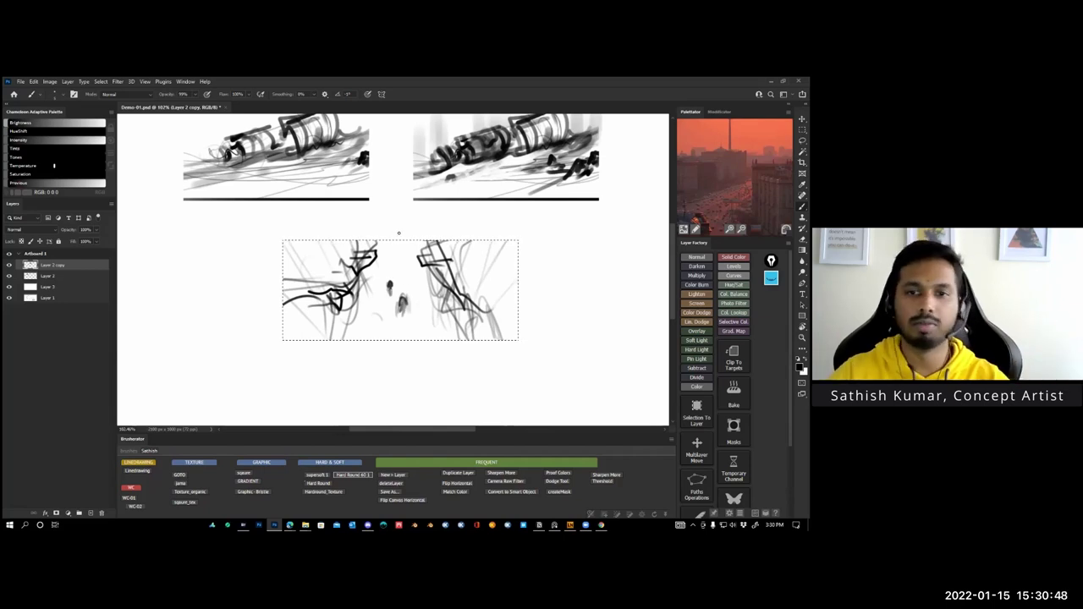
Clear the rectangular selection and return to Layer 2 copy as the active layer.
drag(510, 194, 480, 211)
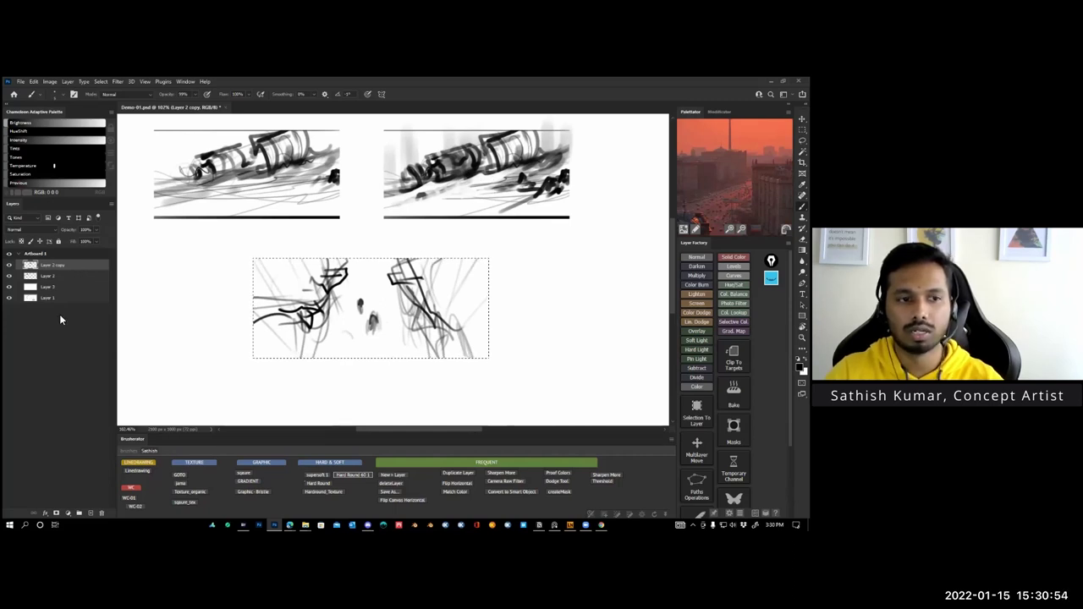
click(46, 276)
key(ctrl+d)
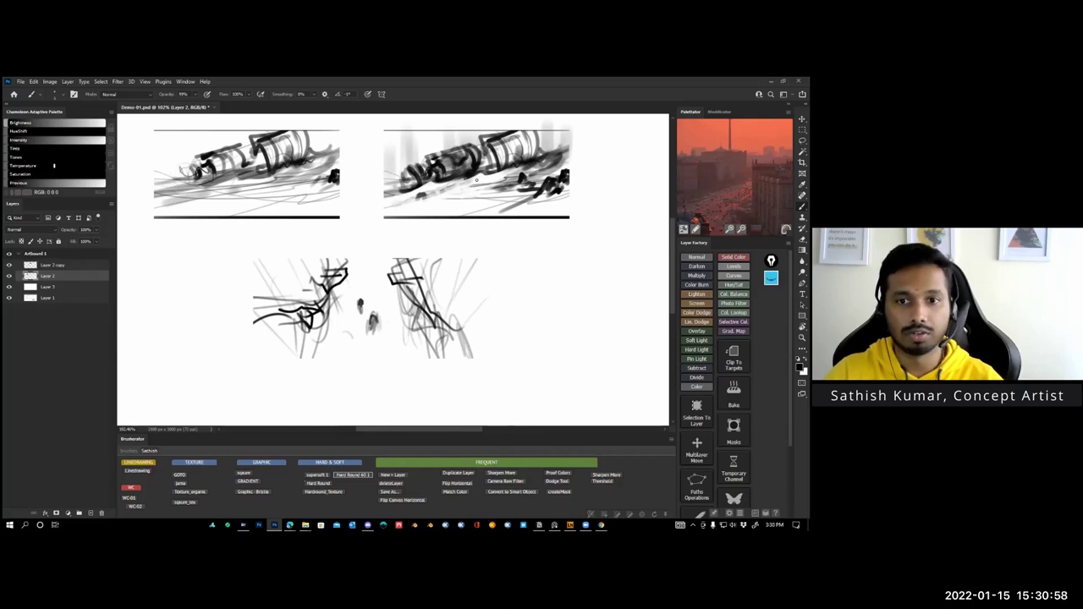
click(59, 265)
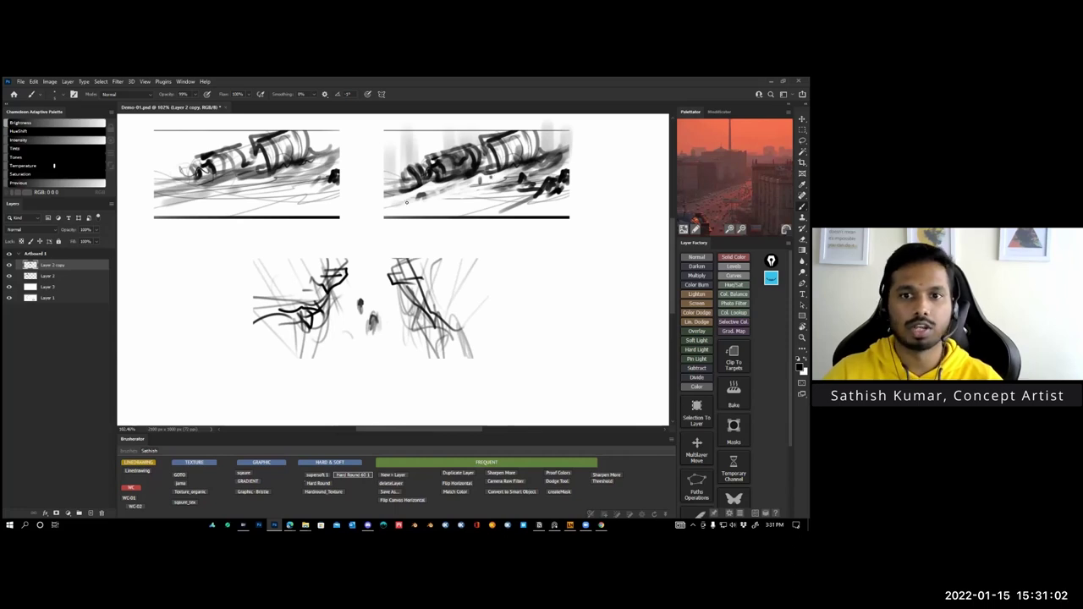
Make a rectangular selection in the empty area beside the third sketch as a fourth sketch frame.
drag(454, 234, 432, 223)
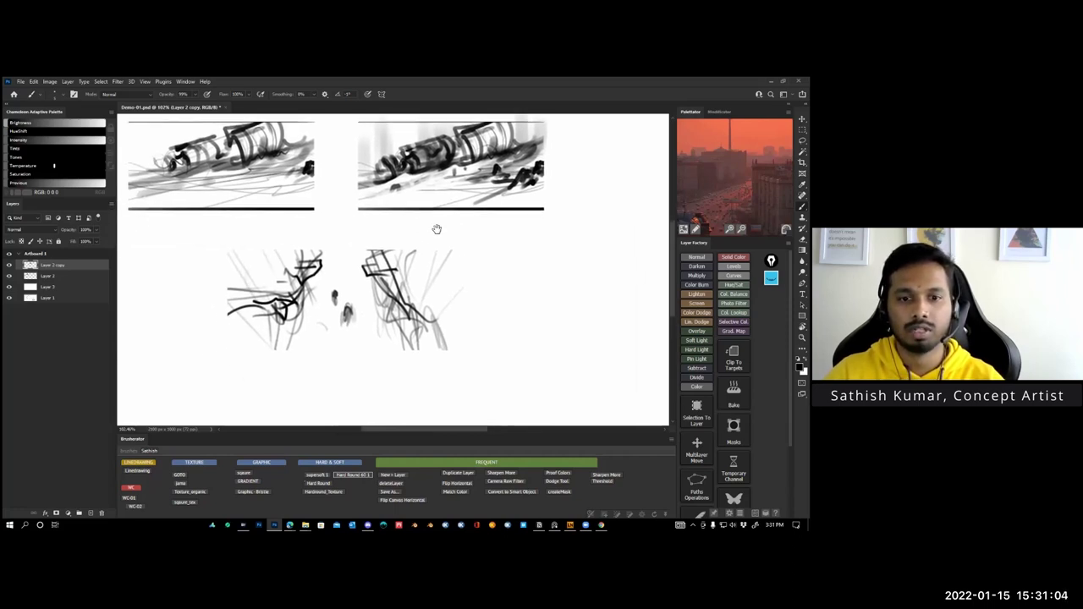
drag(426, 291, 270, 270)
key(m)
mouse_move(365, 232)
mouse_down()
mouse_move(595, 305)
mouse_move(606, 336)
mouse_up()
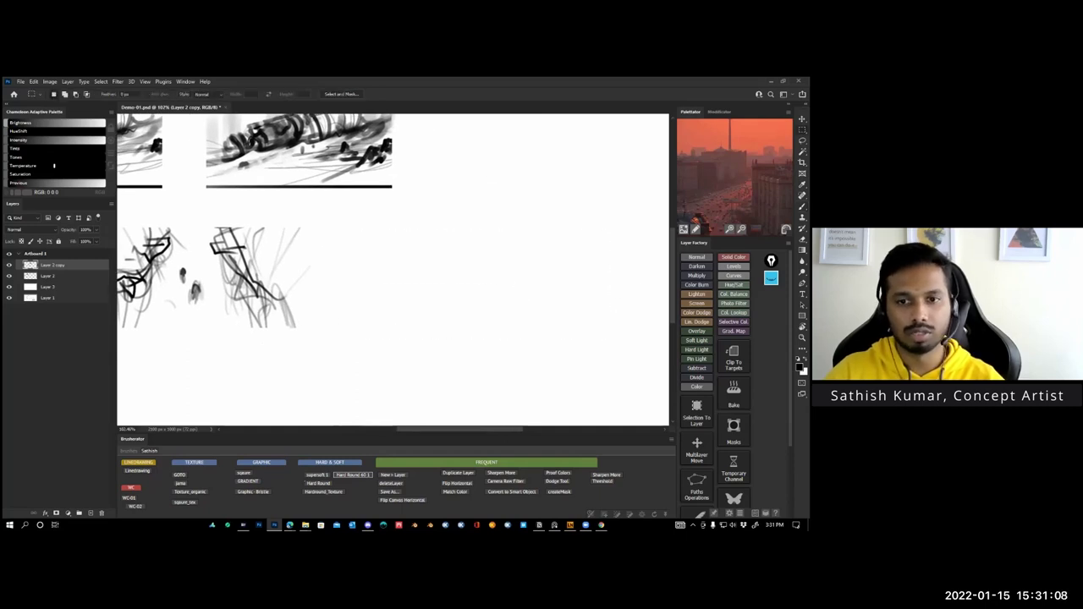
key(b)
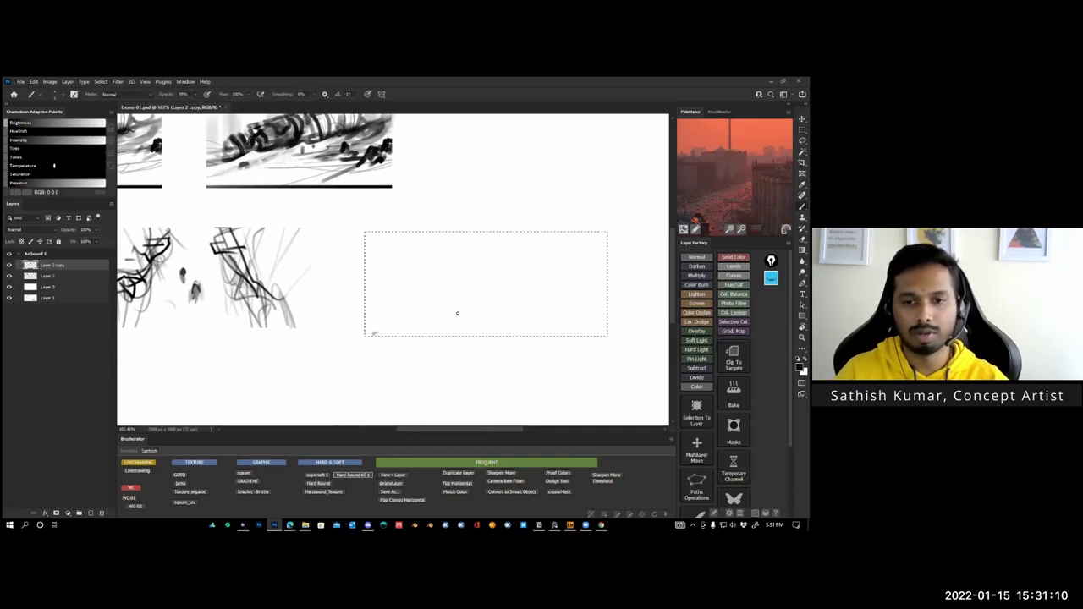
Sketch a low mound in the lower part of the fourth frame and shallow hanging curves along its top edge.
mouse_move(370, 332)
mouse_down()
mouse_move(515, 293)
mouse_move(550, 314)
mouse_move(579, 308)
mouse_up()
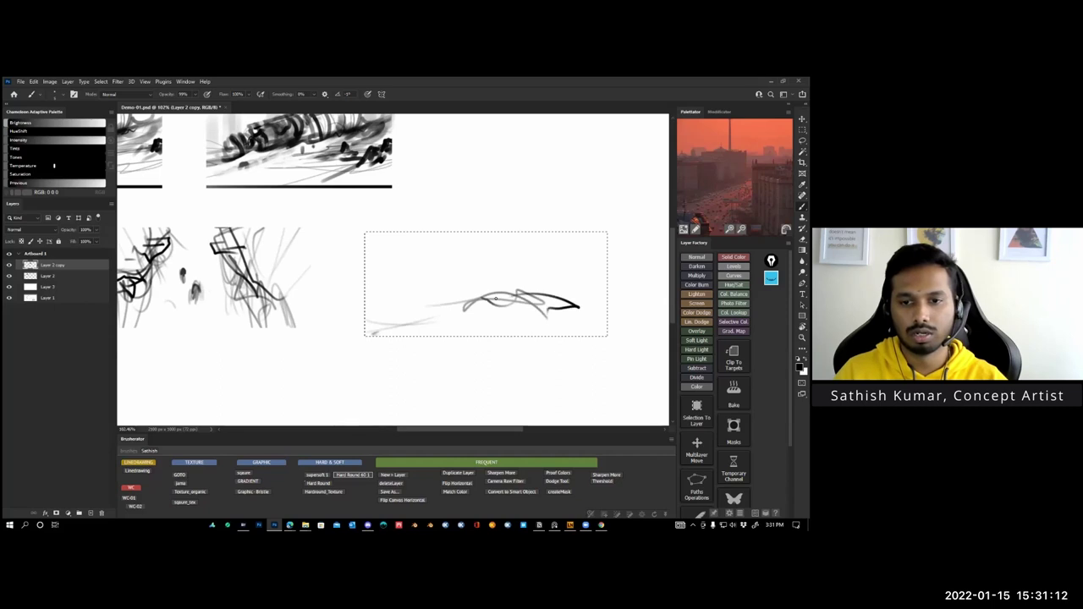
drag(484, 307, 497, 298)
drag(372, 231, 477, 253)
drag(375, 234, 500, 258)
mouse_move(591, 234)
mouse_down()
mouse_move(458, 251)
mouse_move(482, 256)
mouse_up()
drag(420, 248, 583, 238)
drag(366, 314, 565, 320)
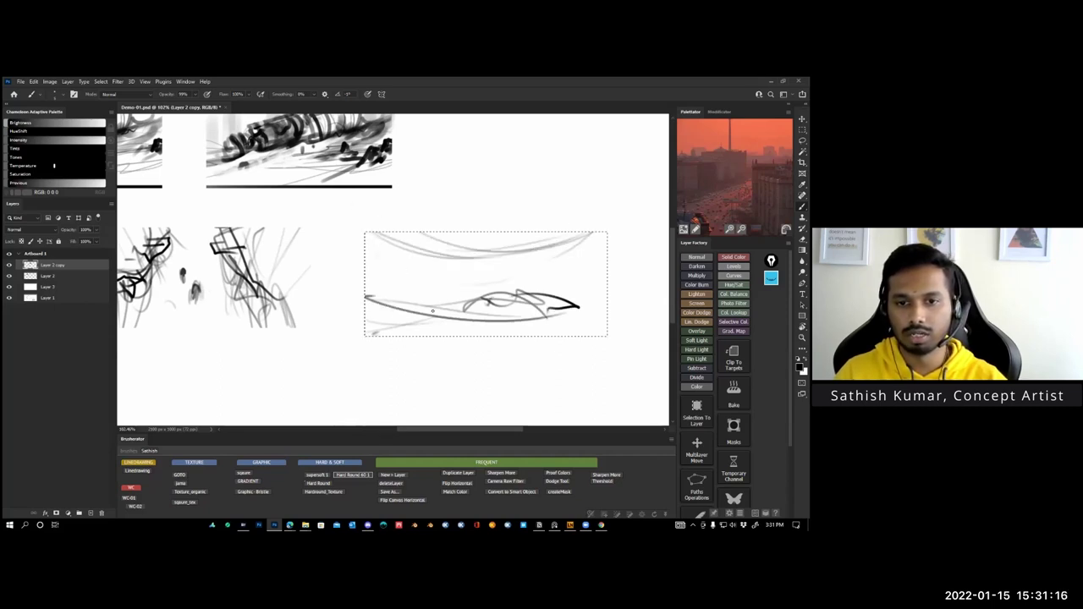
key(ctrl+z)
Draw a curved ground line along the frame's bottom edge, faint side curves and a scribbled sphere resting on the mound.
drag(365, 333, 607, 332)
drag(564, 232, 576, 302)
mouse_move(574, 233)
mouse_down()
mouse_move(587, 290)
mouse_move(569, 329)
mouse_up()
drag(386, 262, 395, 288)
mouse_move(507, 248)
mouse_down()
mouse_move(465, 276)
mouse_move(523, 271)
mouse_move(518, 283)
mouse_move(489, 288)
mouse_move(520, 290)
mouse_move(527, 278)
mouse_move(504, 274)
mouse_move(528, 259)
mouse_move(512, 247)
mouse_move(519, 290)
mouse_move(528, 284)
mouse_move(454, 302)
mouse_up()
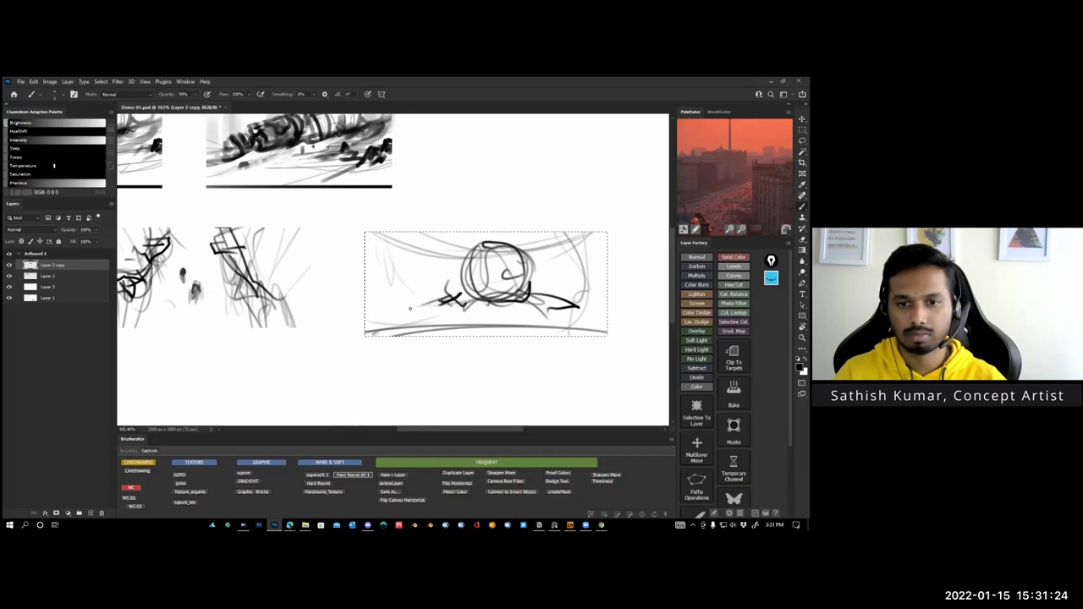
Add looping drapes hanging from both upper corners of the fourth frame.
mouse_move(401, 233)
mouse_down()
mouse_move(383, 258)
mouse_move(399, 235)
mouse_move(388, 269)
mouse_up()
mouse_move(560, 234)
mouse_down()
mouse_move(606, 236)
mouse_move(577, 301)
mouse_up()
mouse_move(587, 234)
mouse_down()
mouse_move(606, 305)
mouse_move(605, 288)
mouse_up()
Add detail strokes to the sphere's face, top and left side, and slanted ground lines across the frame.
drag(499, 267, 487, 276)
drag(485, 246, 504, 240)
drag(455, 269, 448, 290)
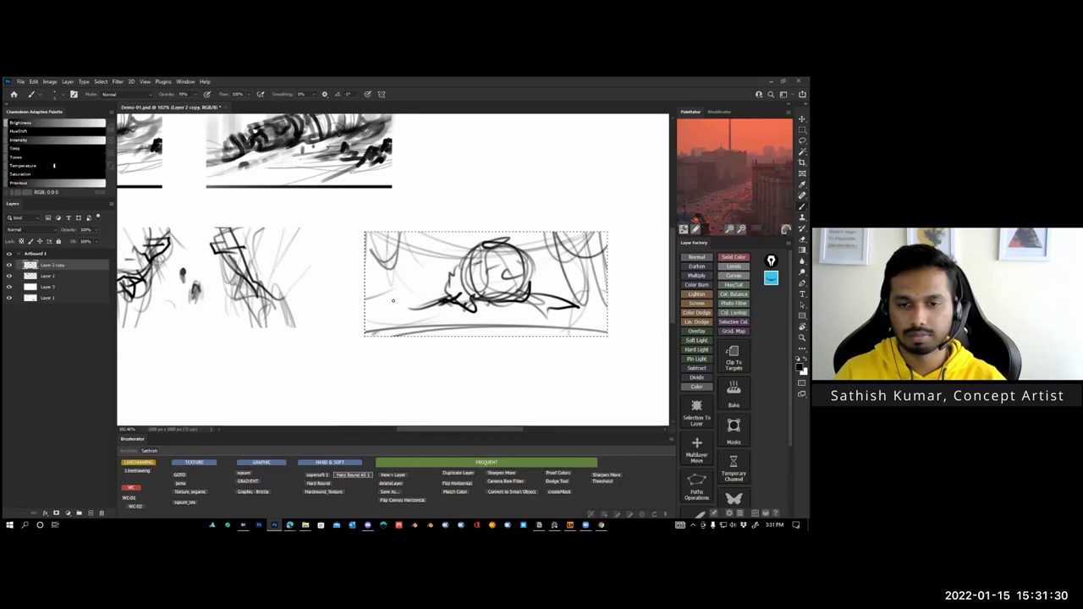
mouse_move(365, 325)
mouse_down()
mouse_move(463, 299)
mouse_move(534, 329)
mouse_move(582, 315)
mouse_up()
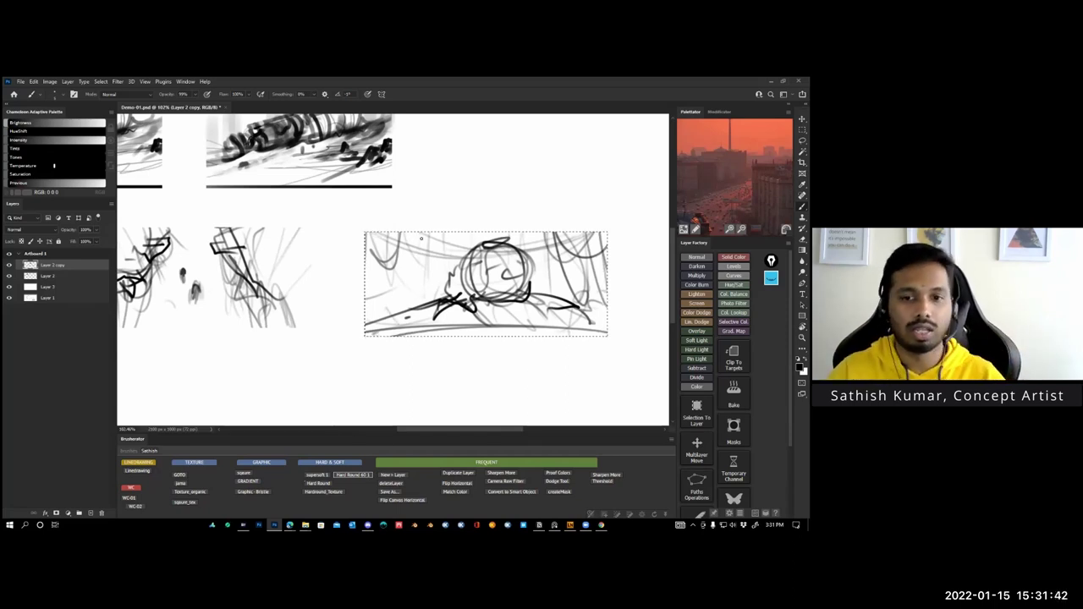
Brush small swirling details inside the sphere and clear the selection.
drag(297, 243, 391, 295)
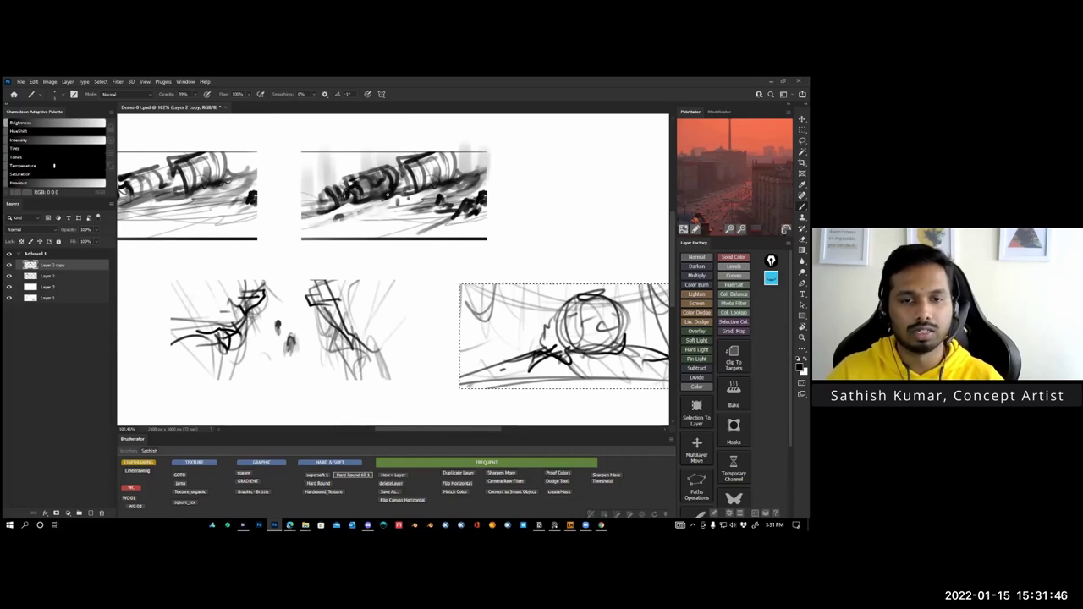
drag(372, 307, 263, 307)
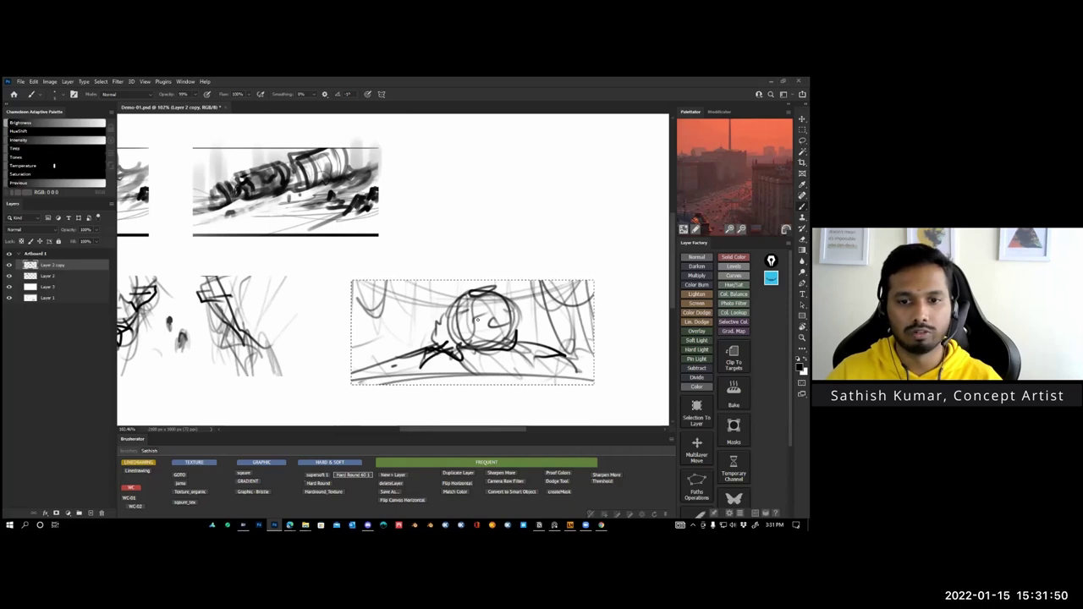
drag(480, 318, 491, 324)
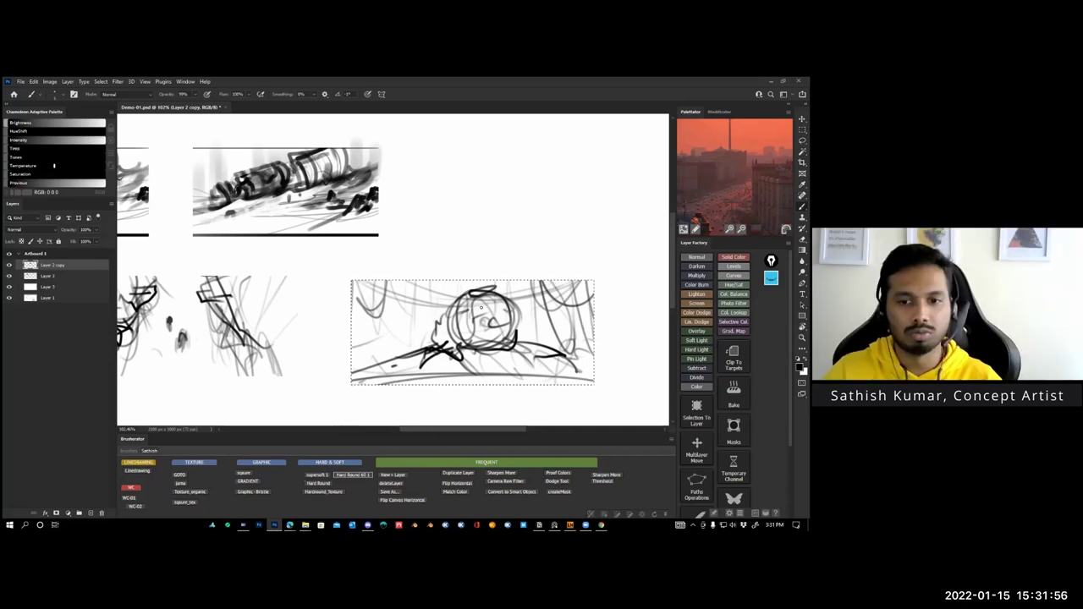
key(ctrl+d)
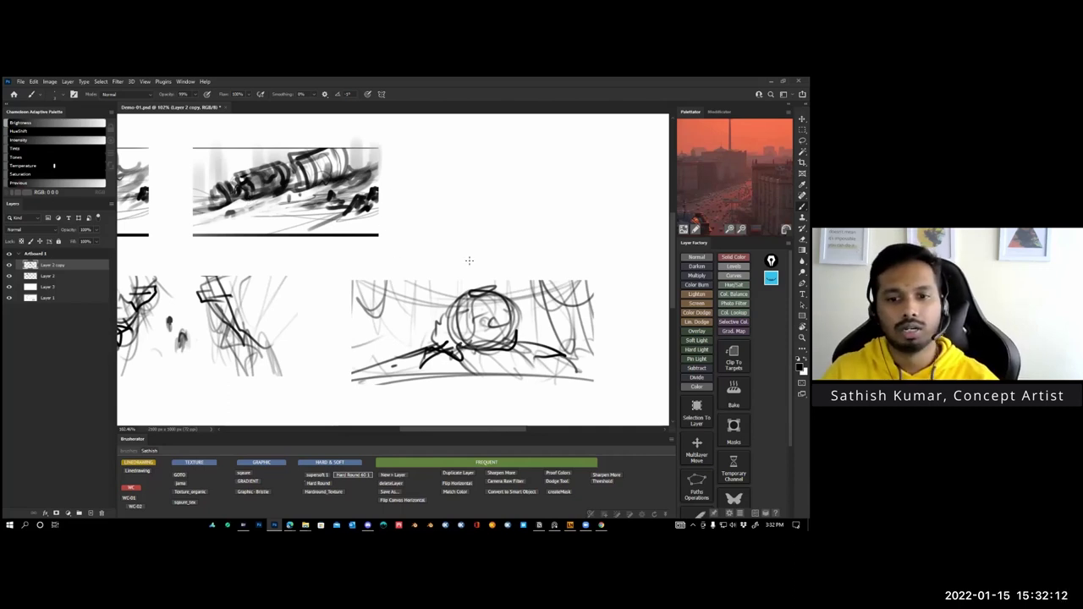
Draw a diagonal leader line up from the sphere and handwrite a three-line note starting with "Pulsing" at its end.
mouse_move(468, 261)
mouse_down()
mouse_move(423, 249)
mouse_move(415, 258)
mouse_up()
drag(330, 243, 420, 234)
drag(499, 265, 382, 297)
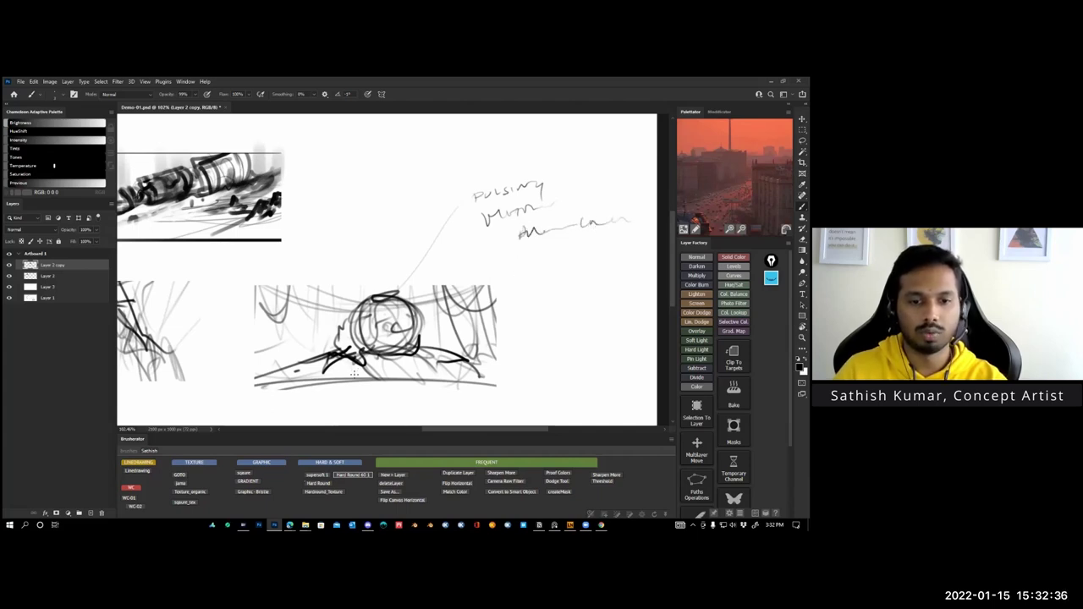
Circle the handwritten "Pulsing" note with a large ellipse and underline each of its three lines.
mouse_move(444, 211)
mouse_down()
mouse_move(592, 152)
mouse_move(430, 237)
mouse_up()
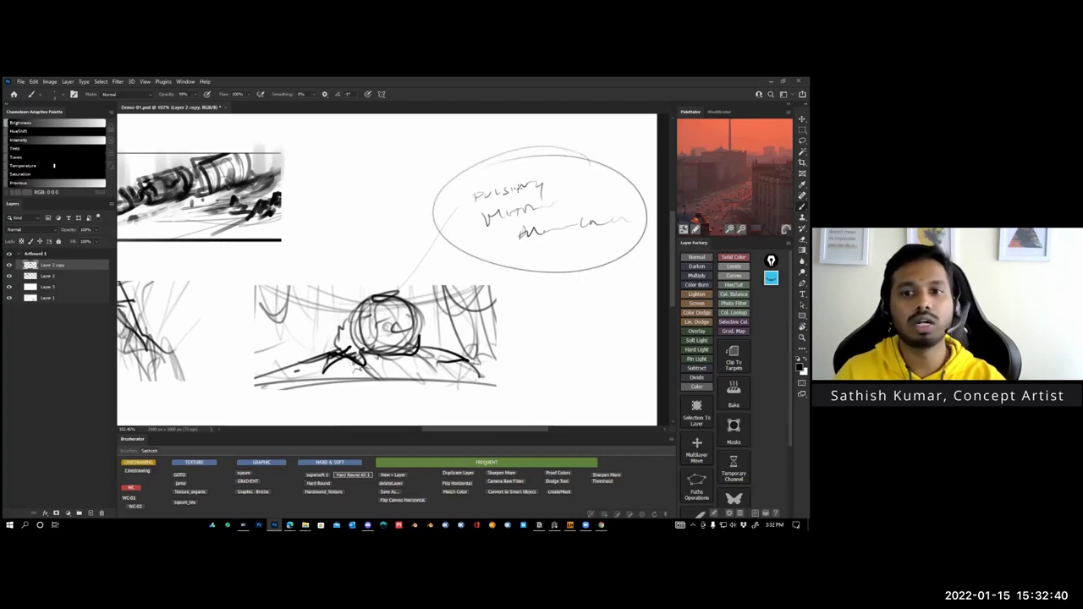
drag(470, 205, 555, 190)
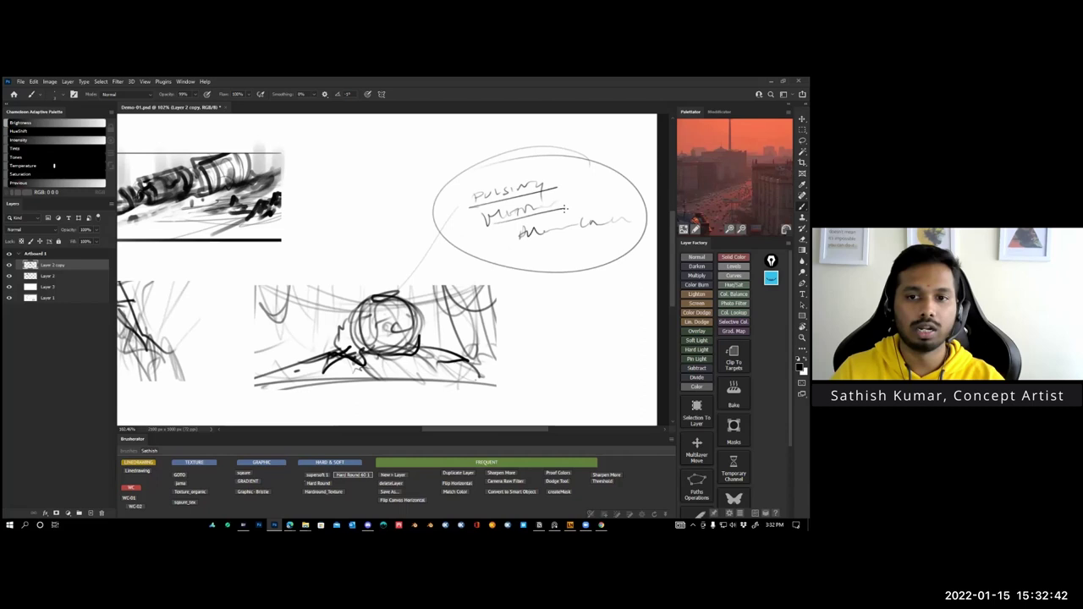
drag(521, 240, 626, 226)
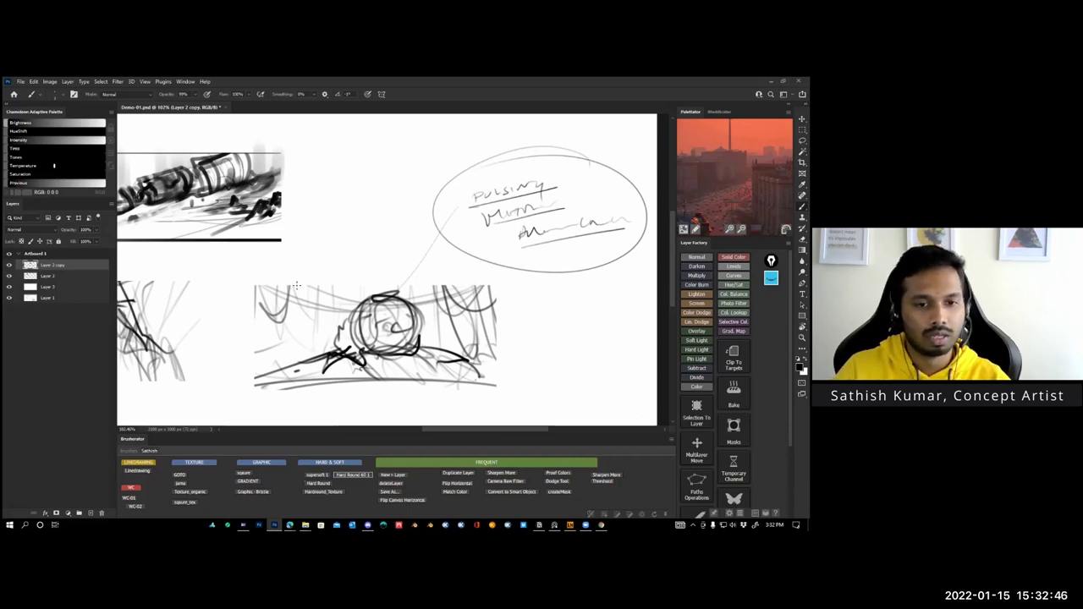
Add a looping drape in the fourth frame's upper left corner, short dark upright marks on the left ground, and small jagged strokes right of the sphere.
mouse_move(296, 285)
mouse_down()
mouse_move(259, 306)
mouse_move(310, 291)
mouse_up()
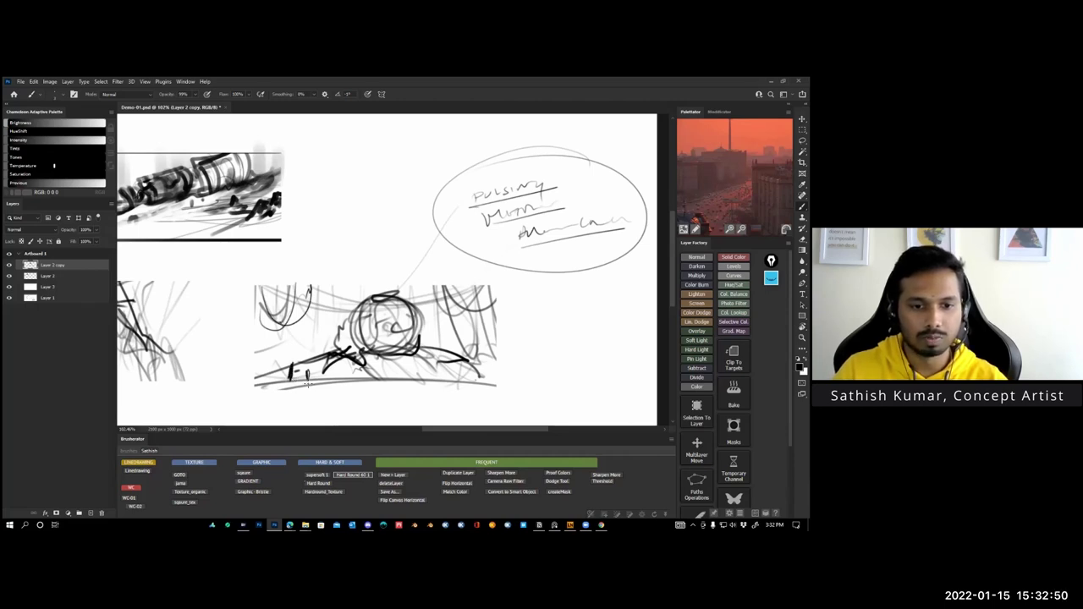
drag(313, 355, 309, 380)
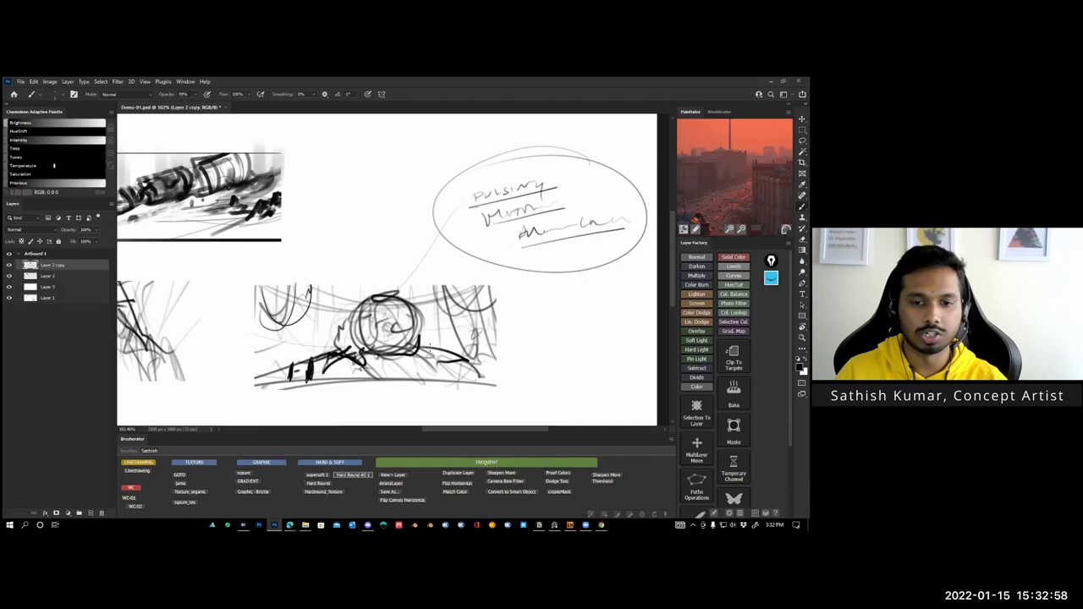
mouse_move(434, 359)
mouse_down()
mouse_move(425, 346)
mouse_move(379, 358)
mouse_move(499, 346)
mouse_up()
Undo the long arrow sketched above the fourth frame and draw a short upward arrow in its place.
drag(425, 309, 295, 320)
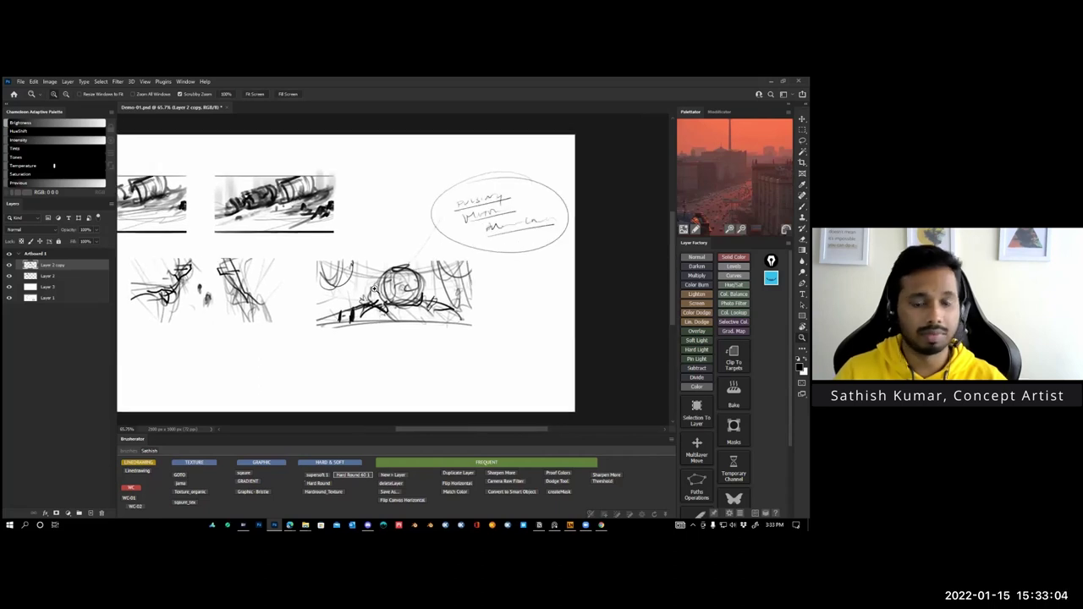
scroll(422, 298, up, 2)
key(b)
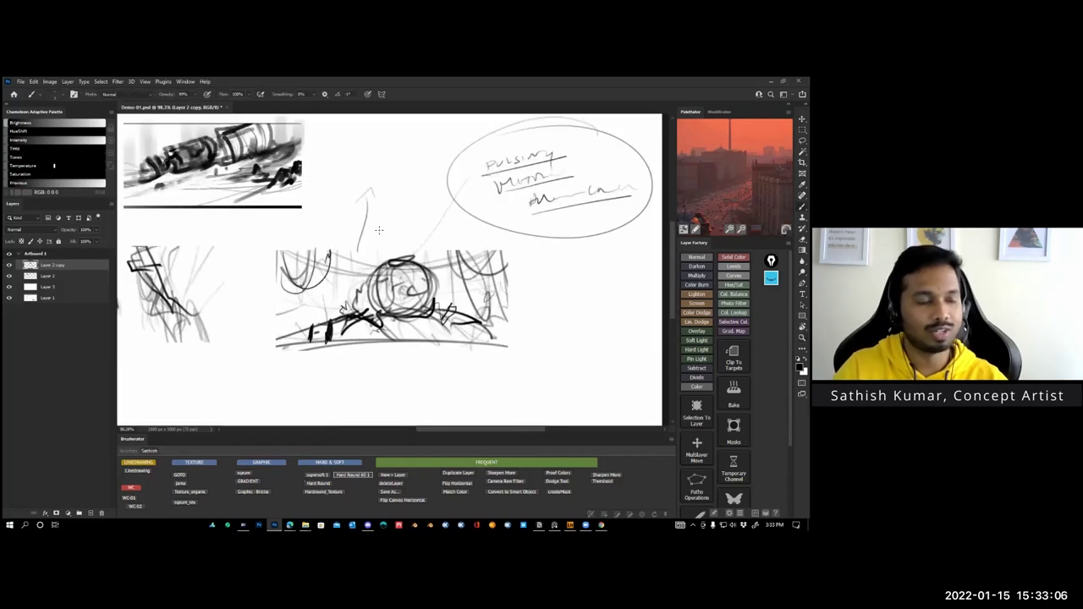
key(ctrl+z)
key(ctrl+z)
drag(372, 230, 377, 202)
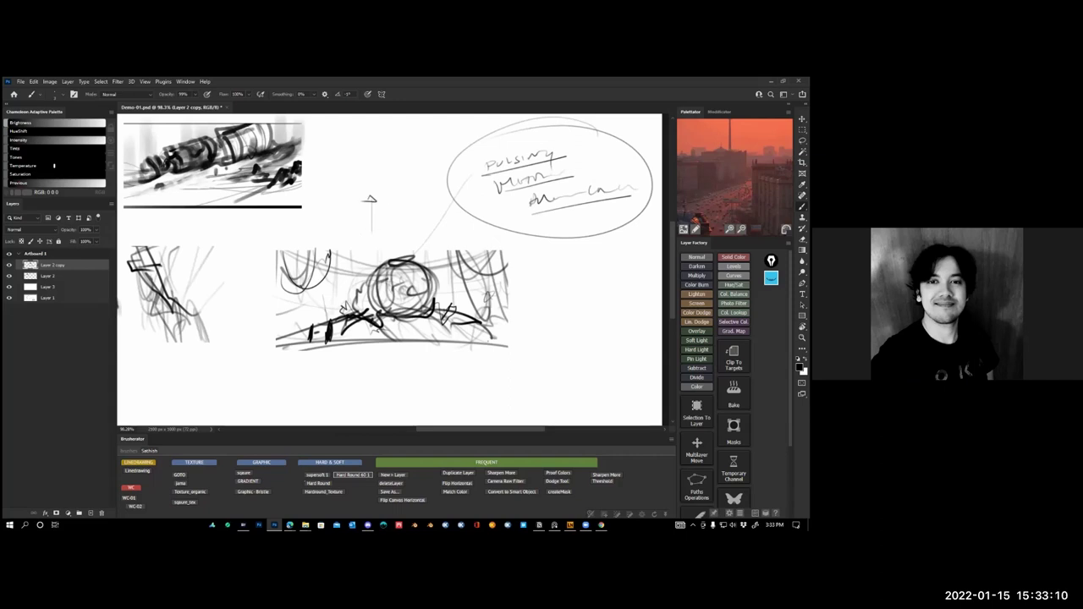